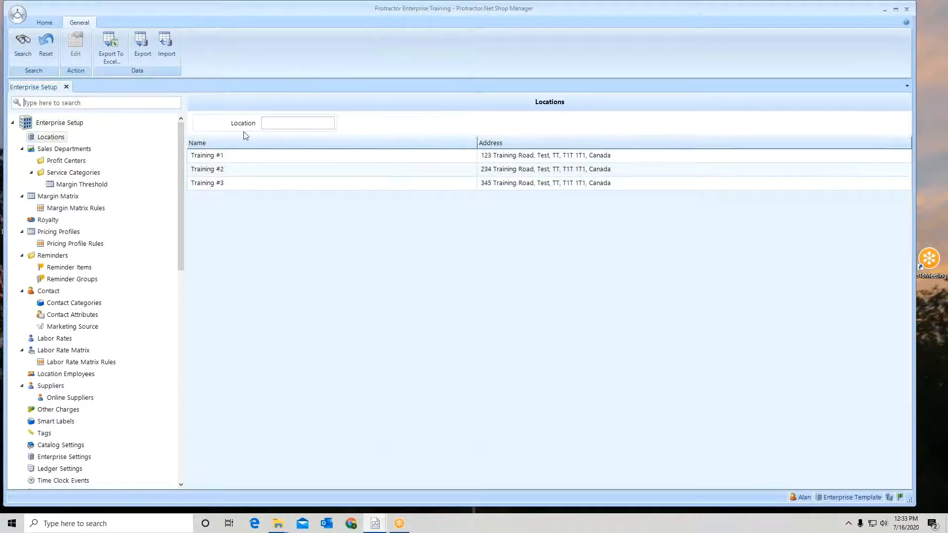
- Start a new pricing profile of type Labor and name it Fleet
click(74, 233)
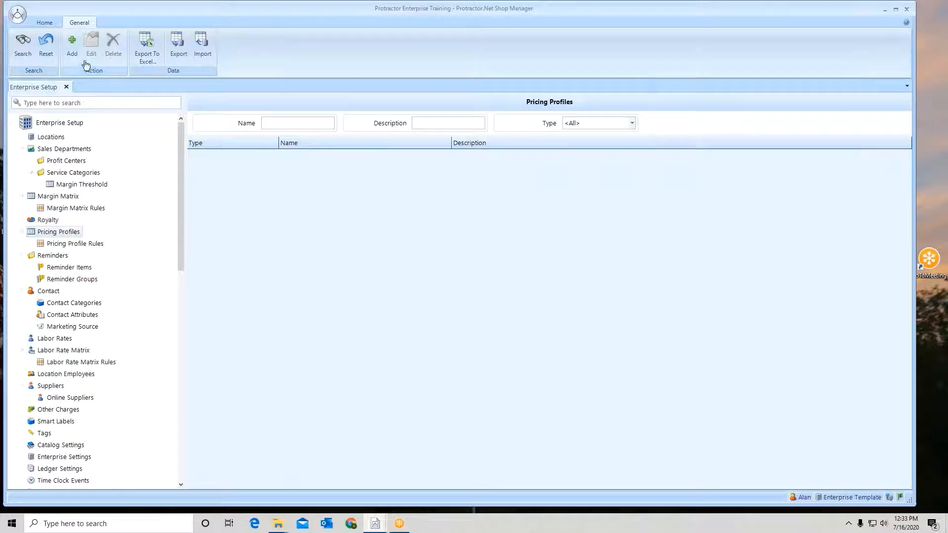
click(72, 43)
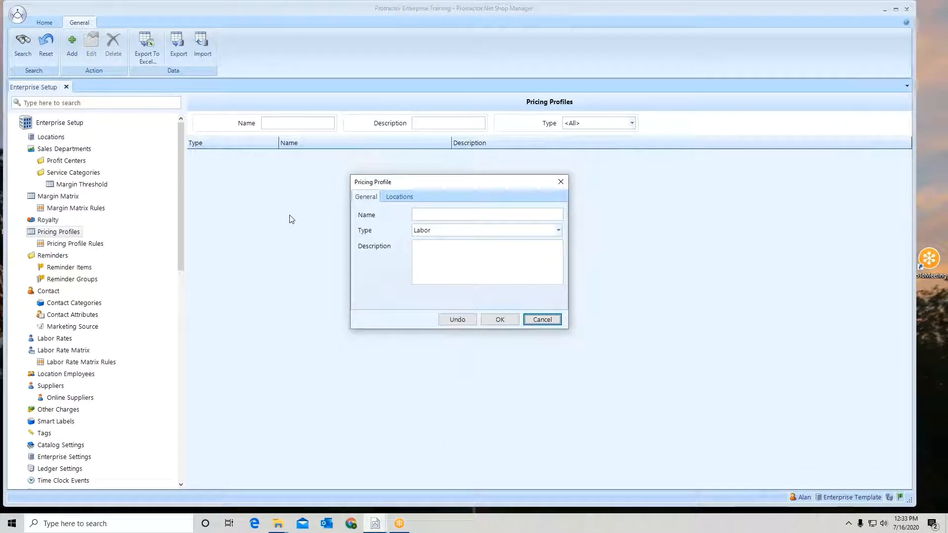
click(444, 233)
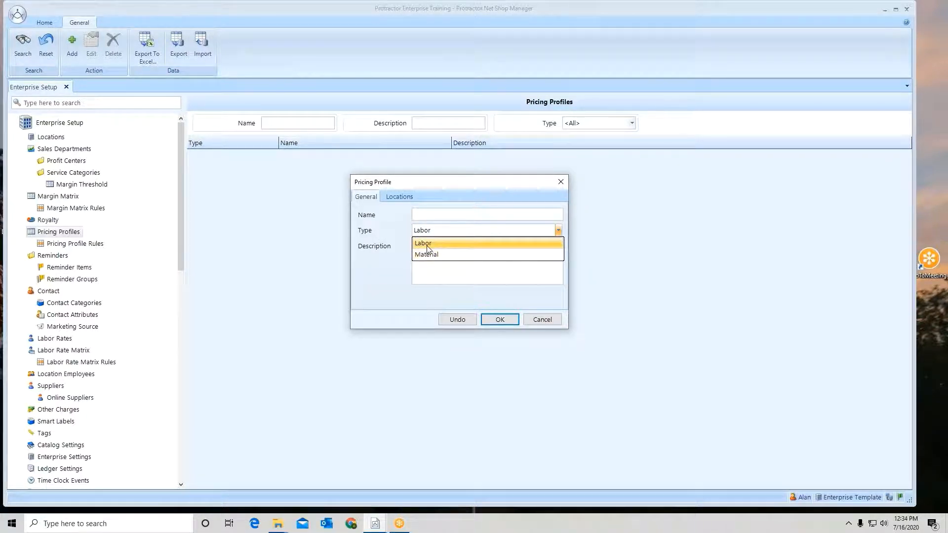
click(427, 244)
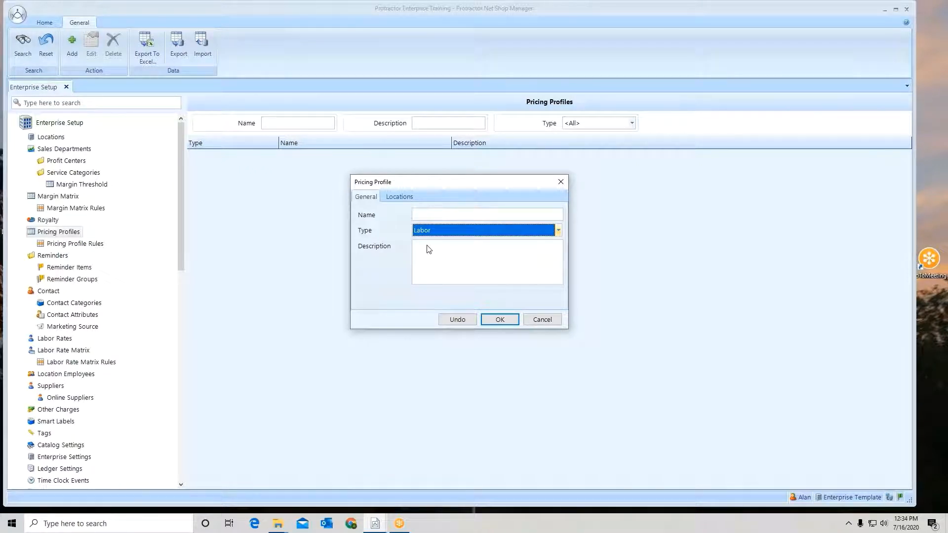
click(431, 215)
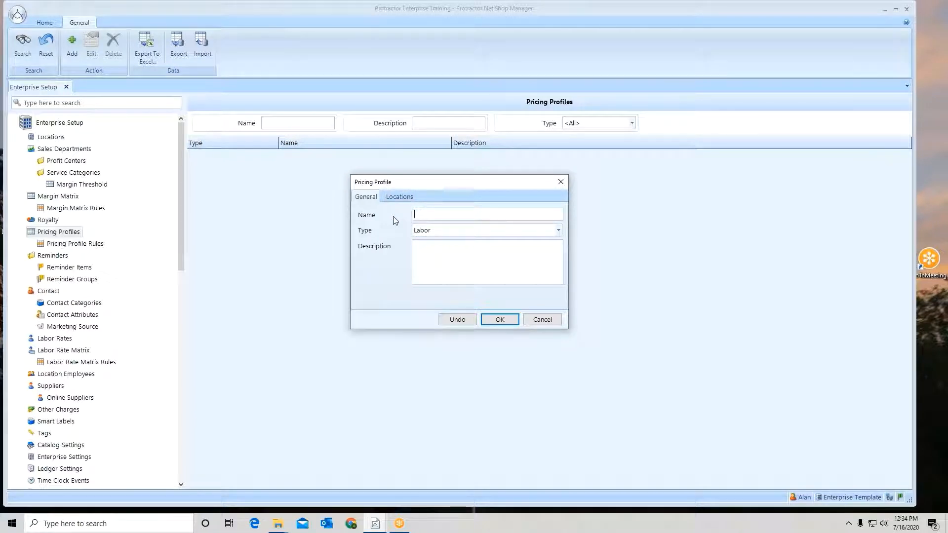
text(Fleet)
- Assign Training #1, Training #2 and Training #3 as the Fleet profile's synchronization locations and save the profile
click(403, 197)
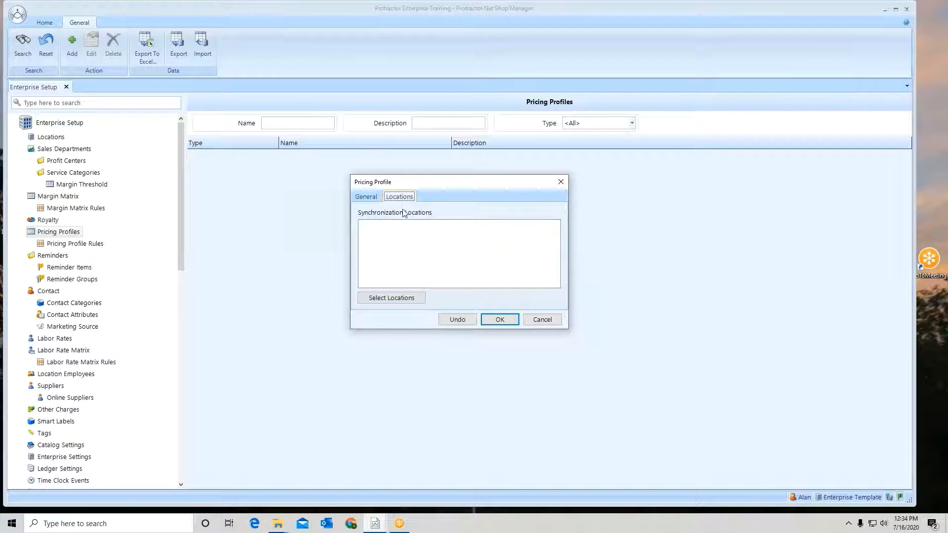
click(403, 299)
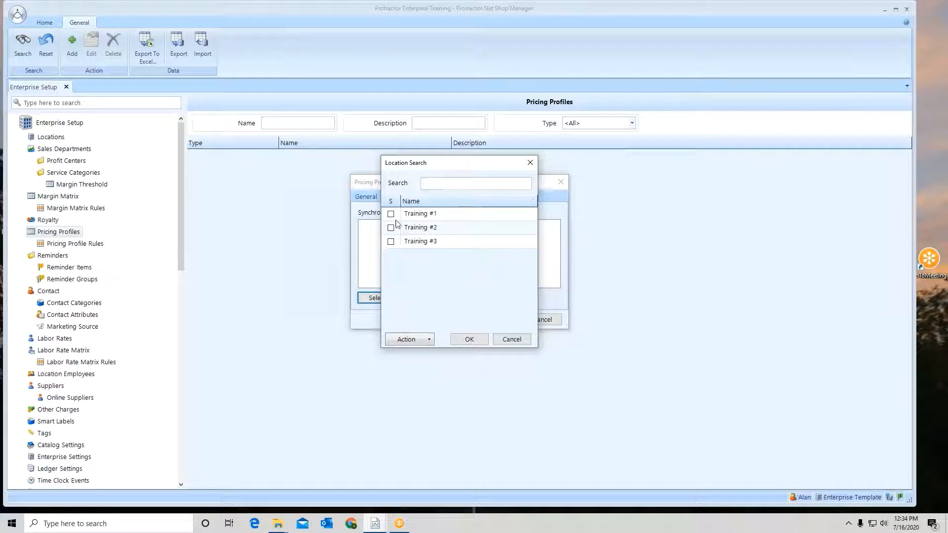
click(391, 214)
click(392, 229)
click(391, 242)
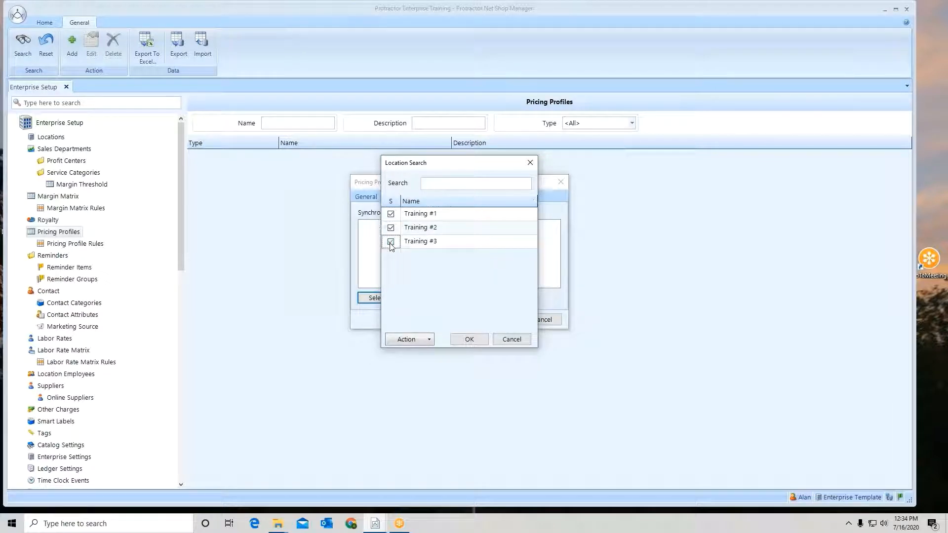
click(467, 339)
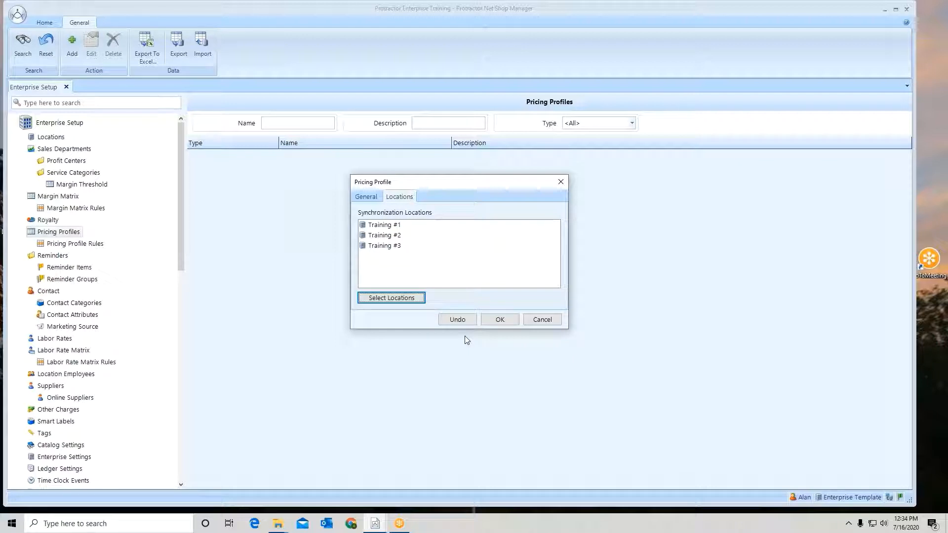
click(499, 321)
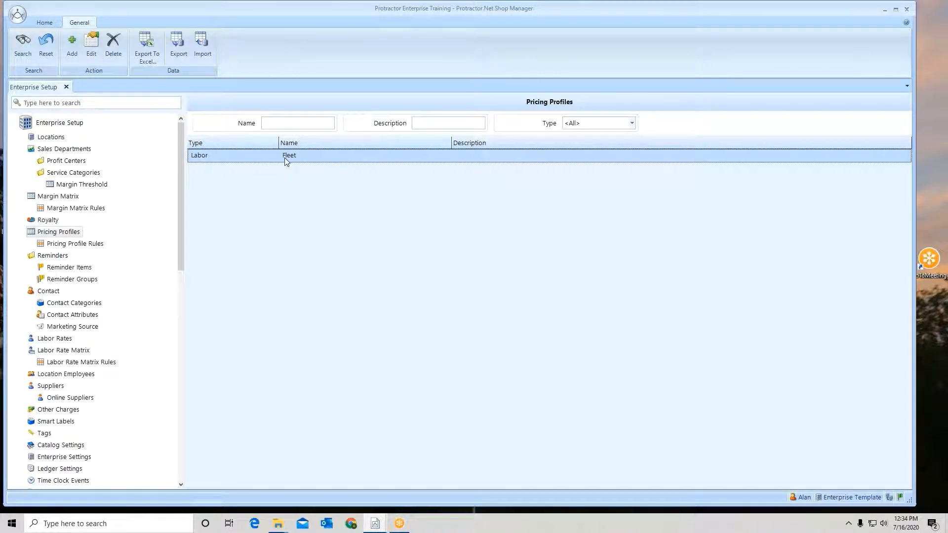
- Start a new pricing profile rule for the Fleet labor profile
click(95, 245)
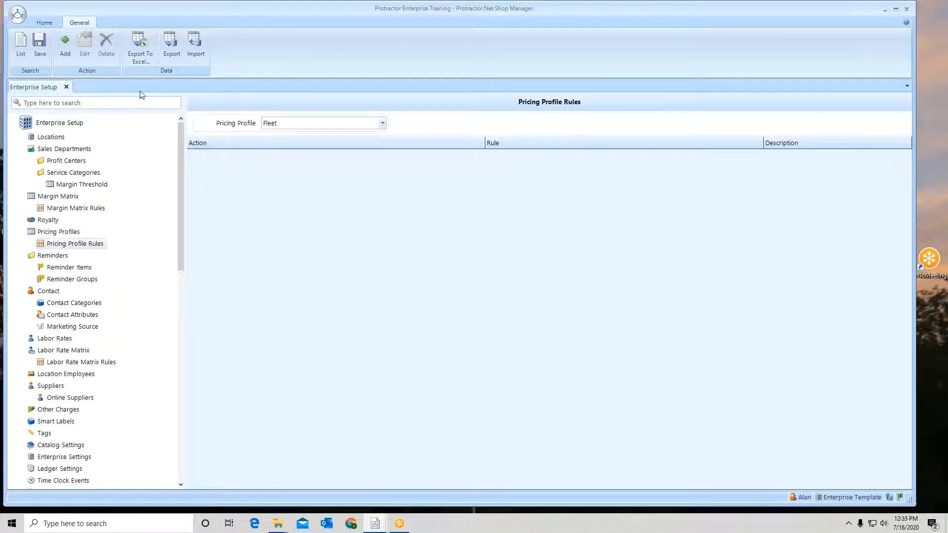
click(65, 45)
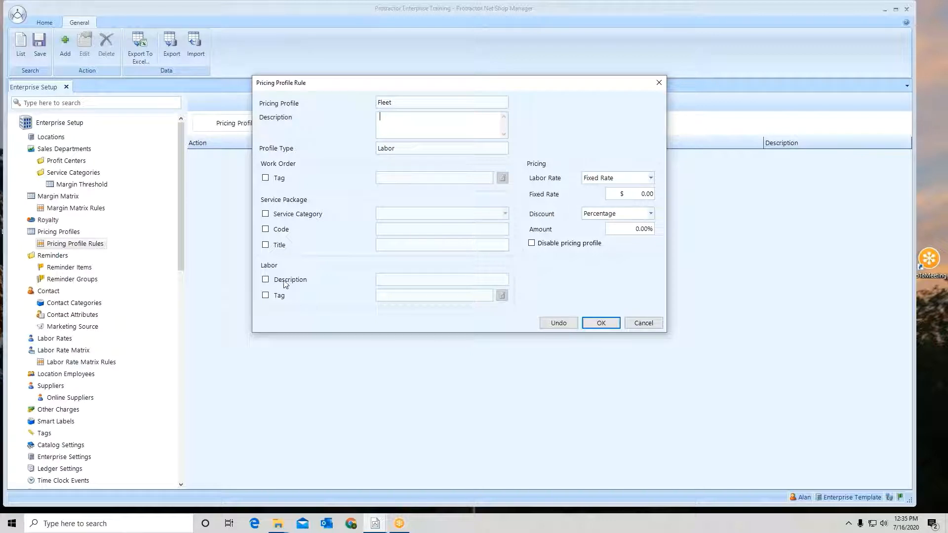
click(266, 279)
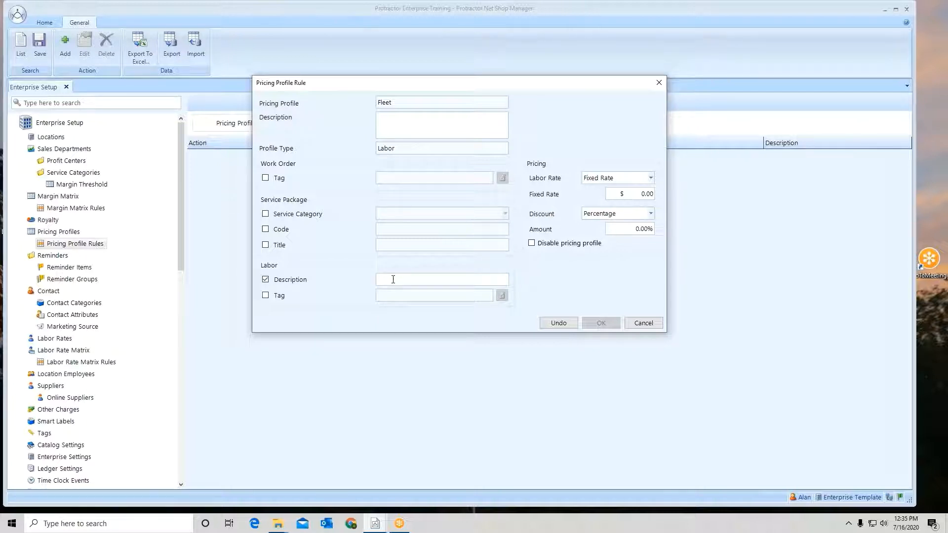
click(266, 280)
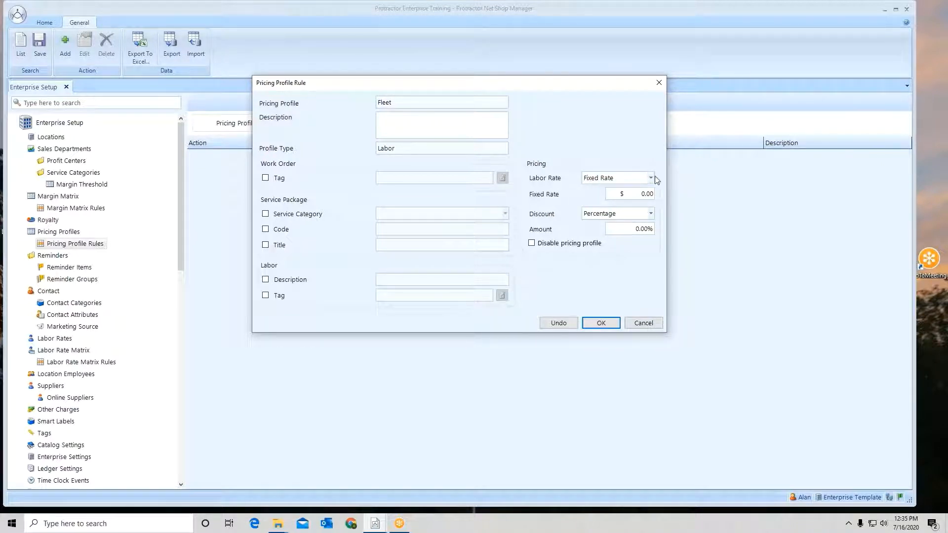
click(637, 193)
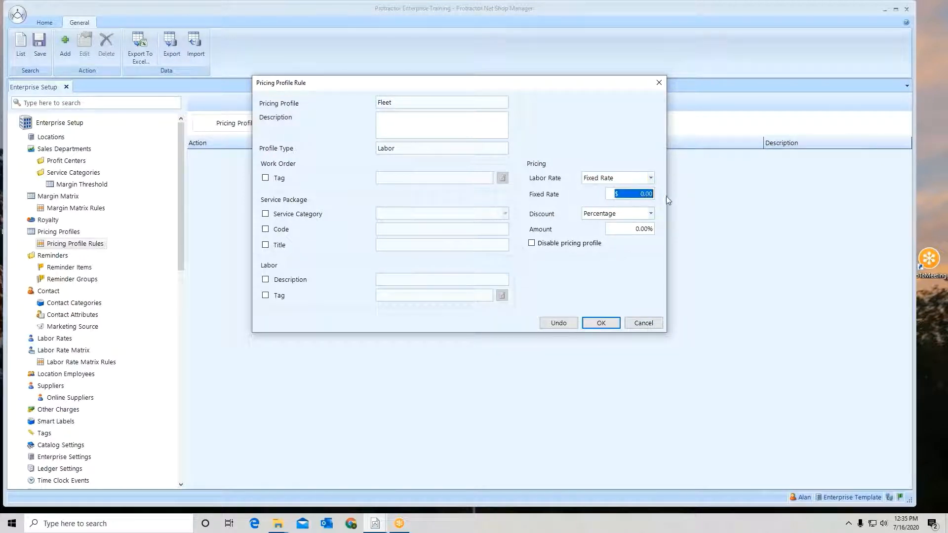
click(651, 178)
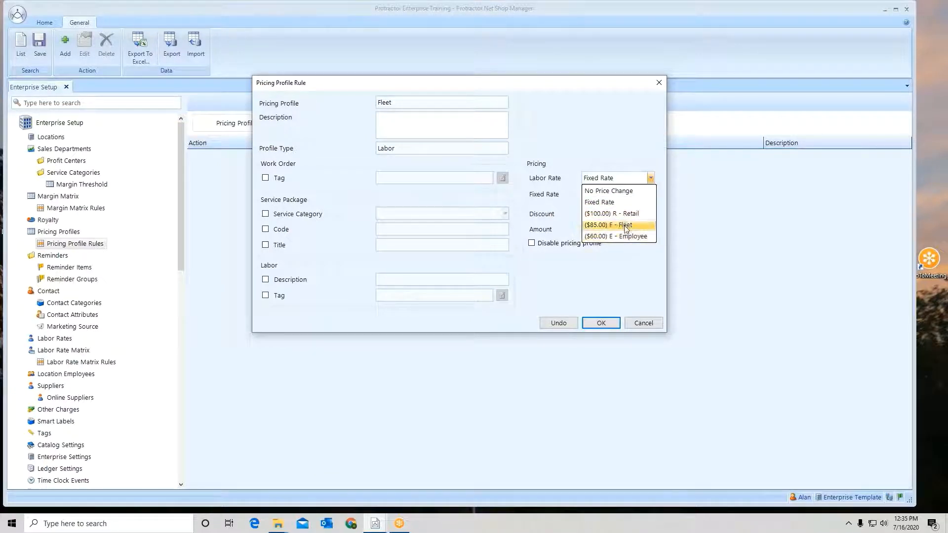
click(621, 158)
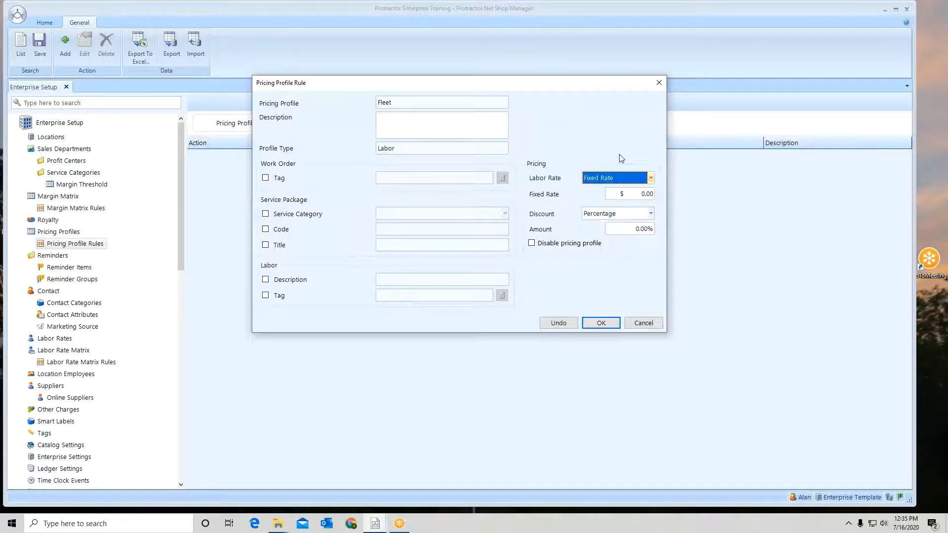
- Give the Fleet rule the ($100.00) R - Retail labor rate with a 12% percentage discount, and confirm the rule
click(587, 217)
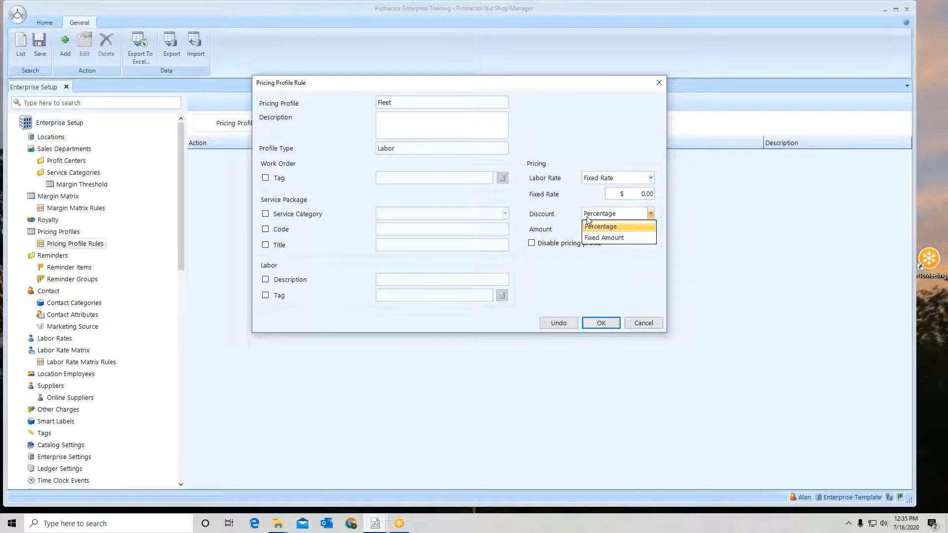
click(588, 225)
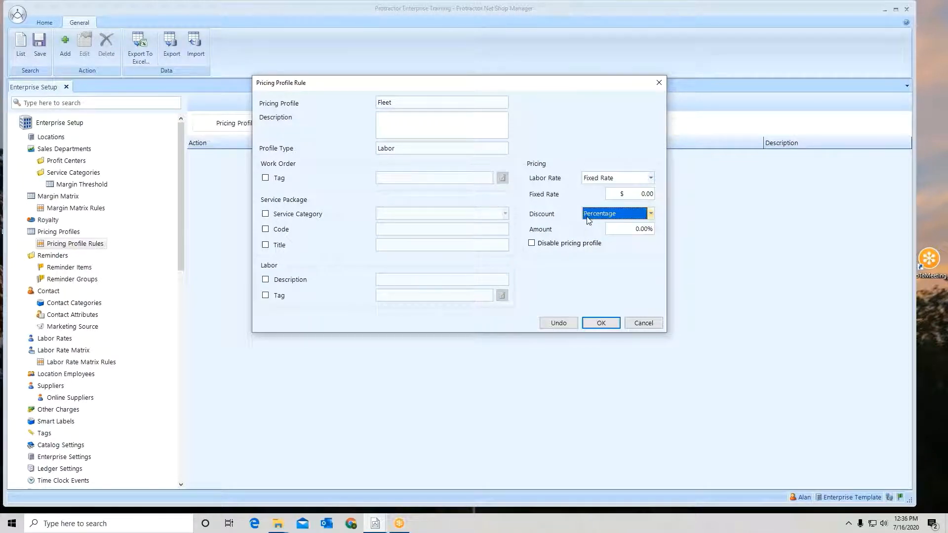
click(652, 178)
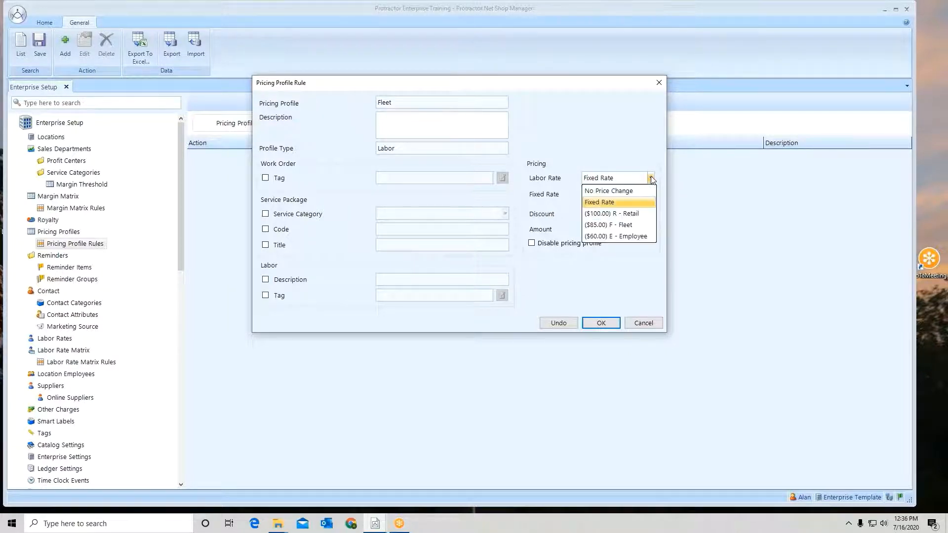
click(615, 214)
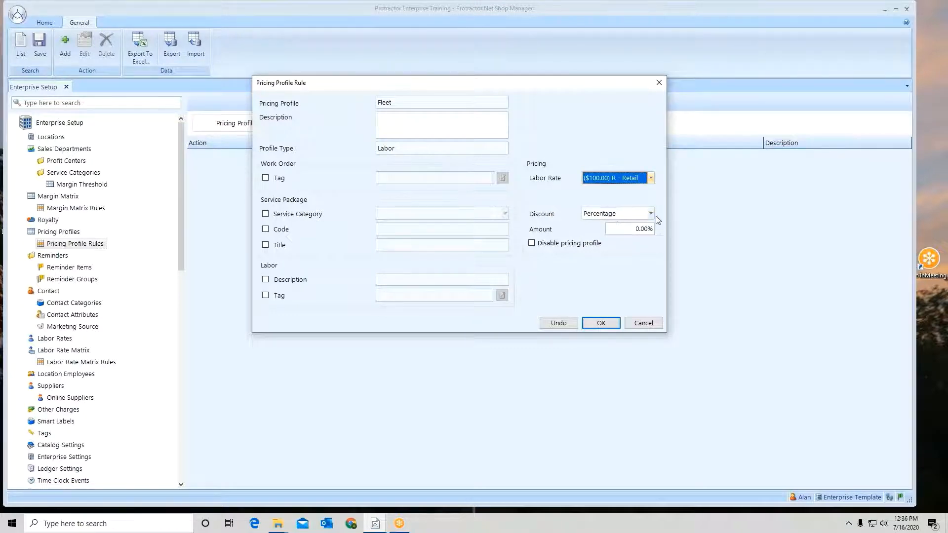
click(635, 230)
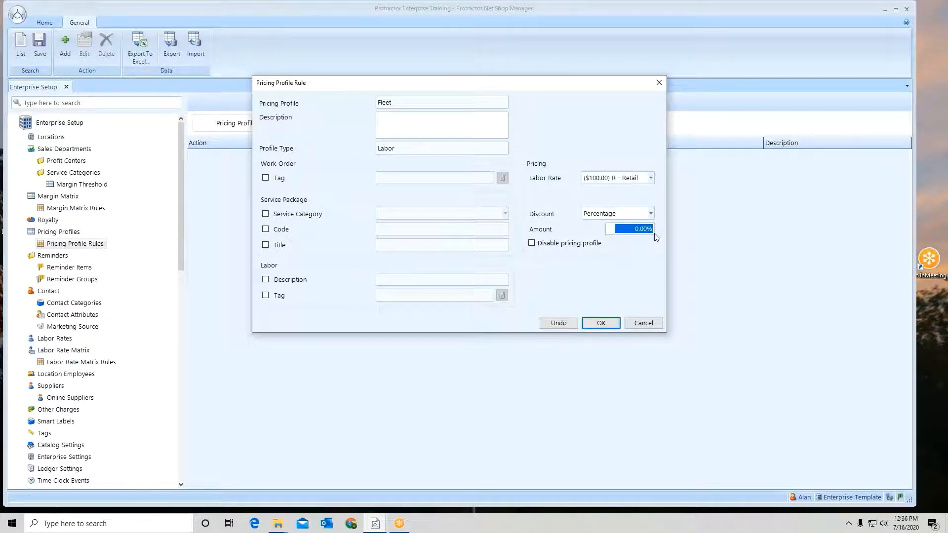
text(12.)
click(601, 324)
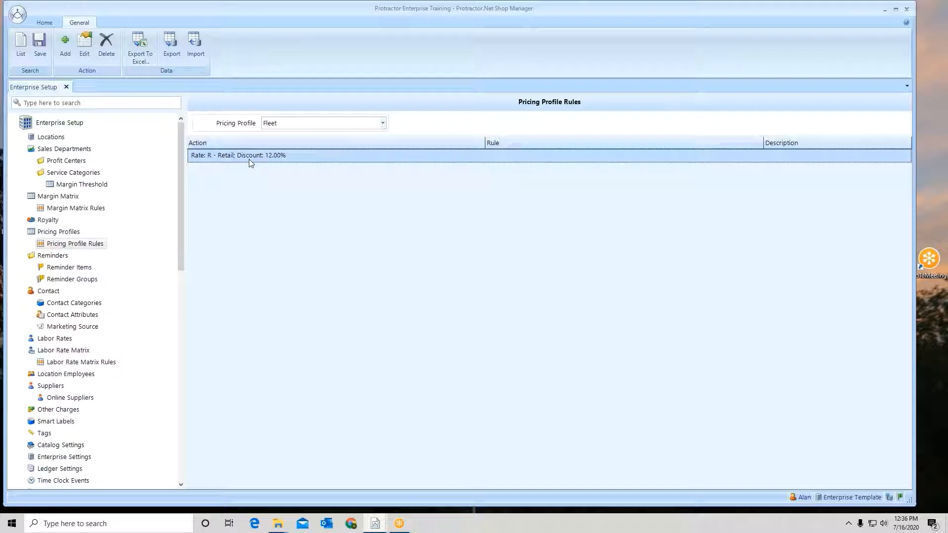
- Add a second Fleet rule that disables the pricing profile for the ENT Tires & Wheels service category
click(63, 44)
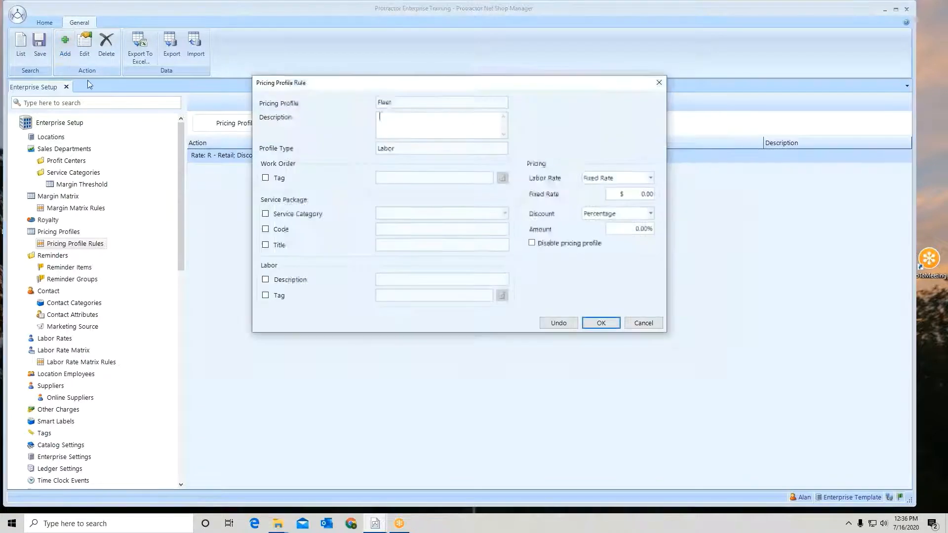
click(266, 214)
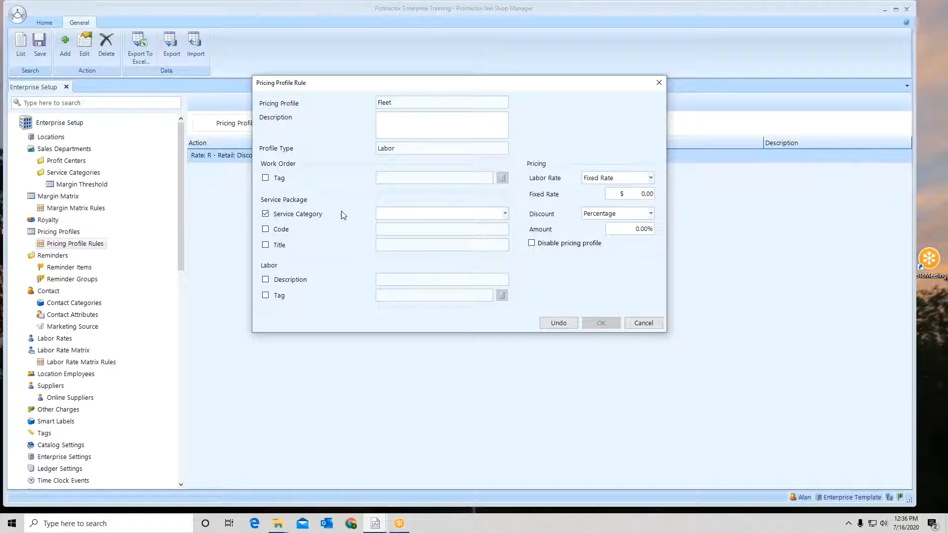
click(505, 214)
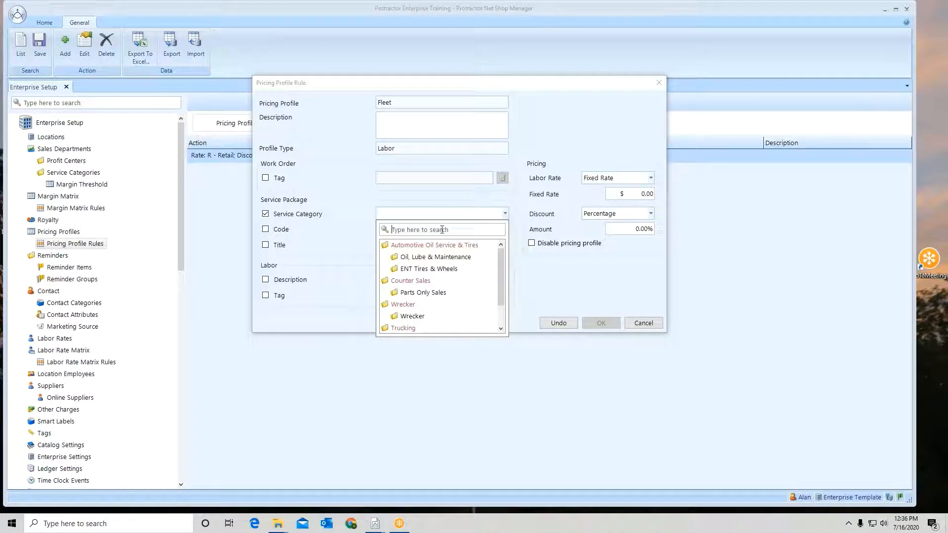
click(439, 270)
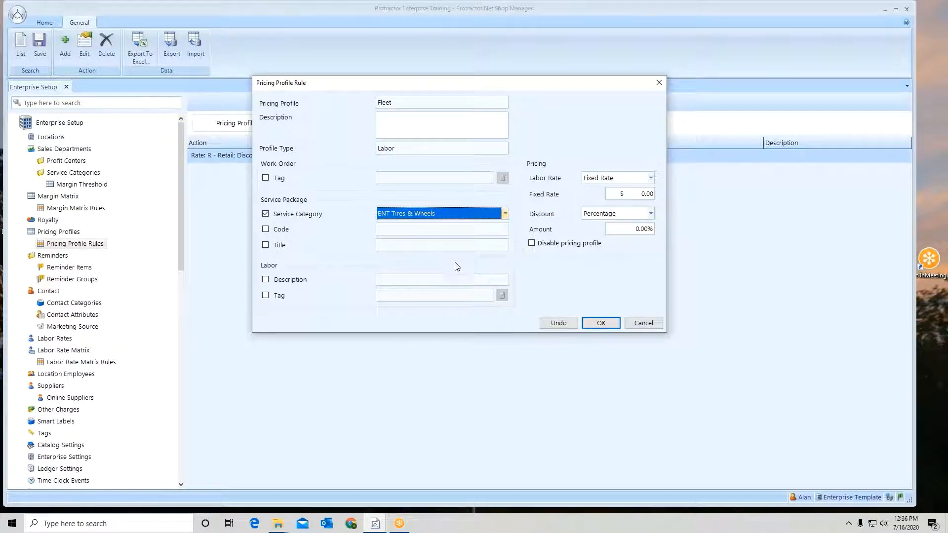
click(532, 244)
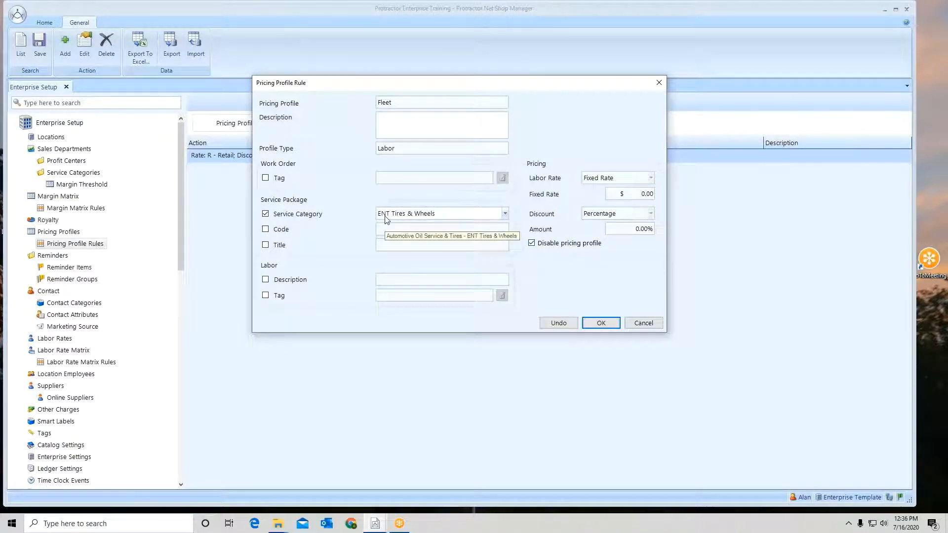
click(601, 323)
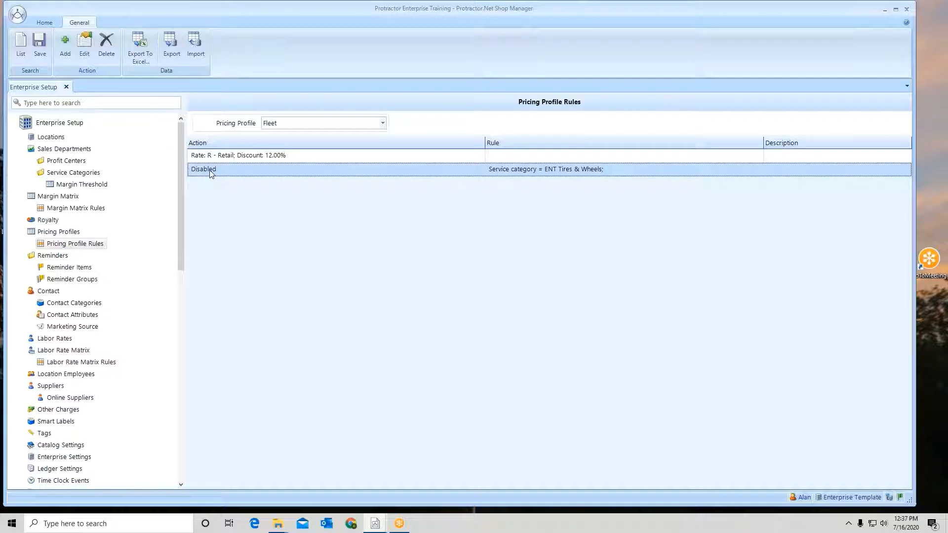
- Move the ENT Tires & Wheels rule above the Retail discount rule and save the Fleet rules
drag(211, 172, 211, 155)
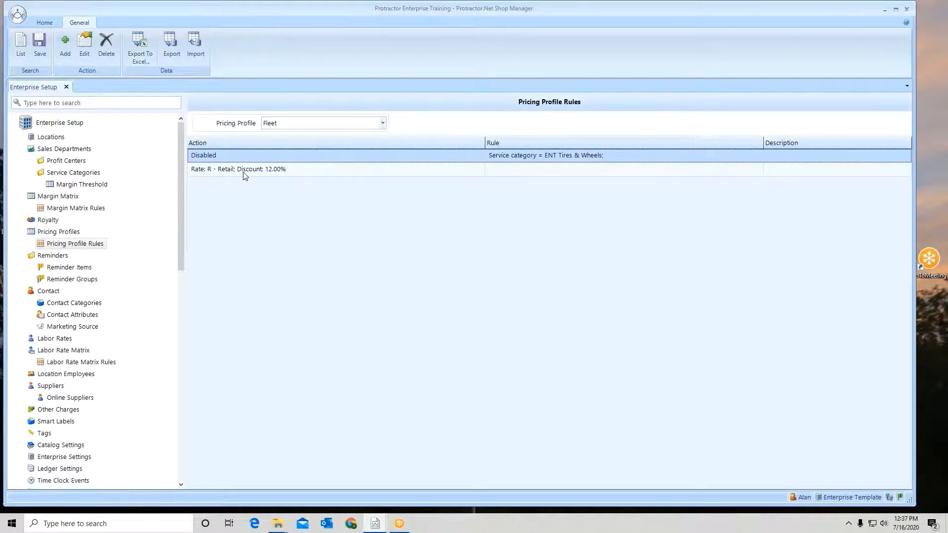
click(40, 49)
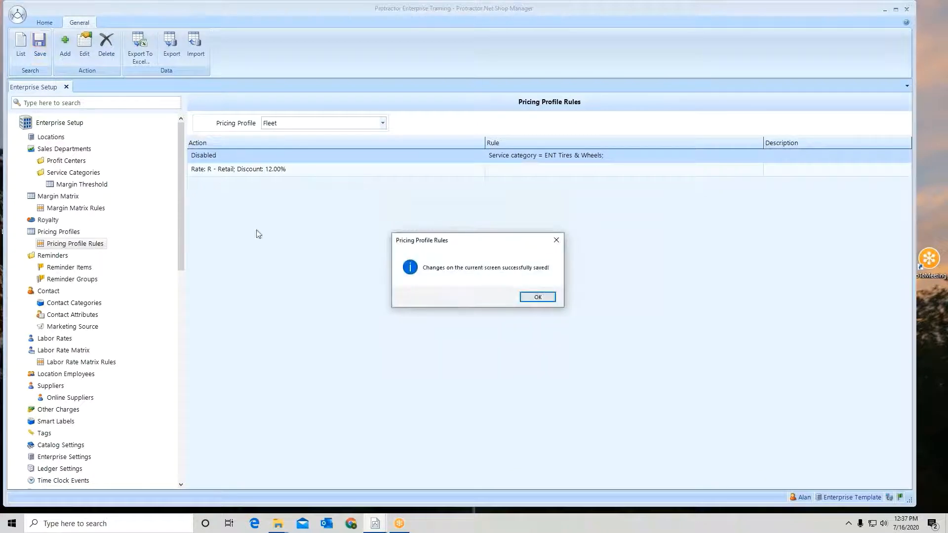
click(539, 298)
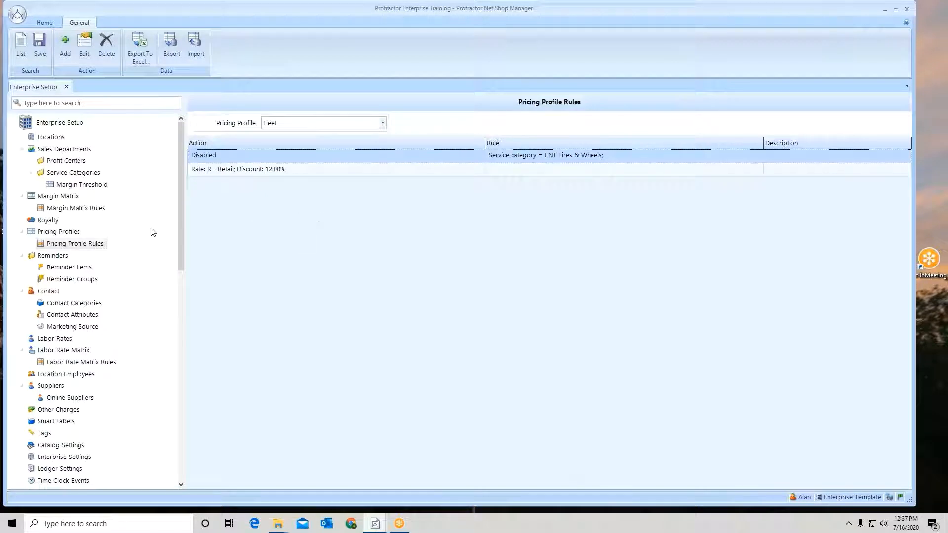
- Create a new pricing profile named Fleet Parts with the type Material
click(52, 234)
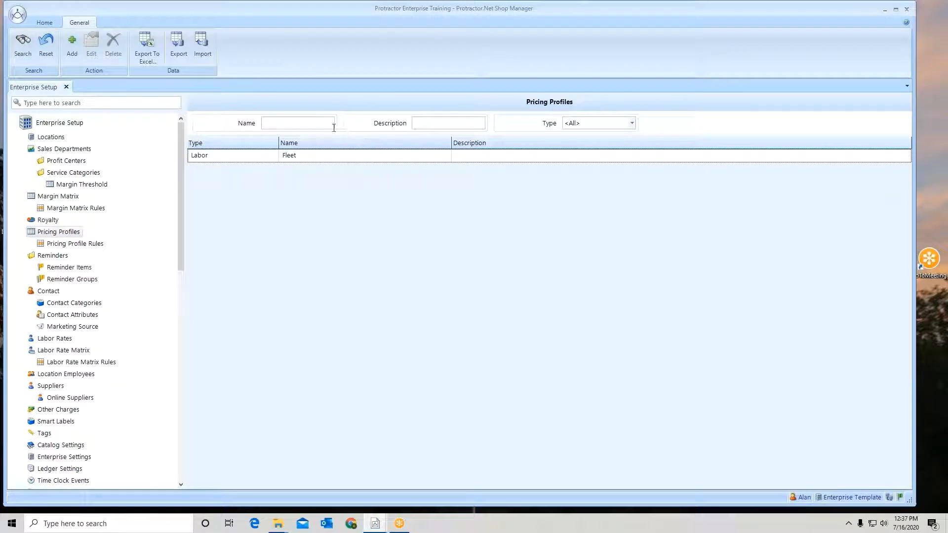
click(72, 44)
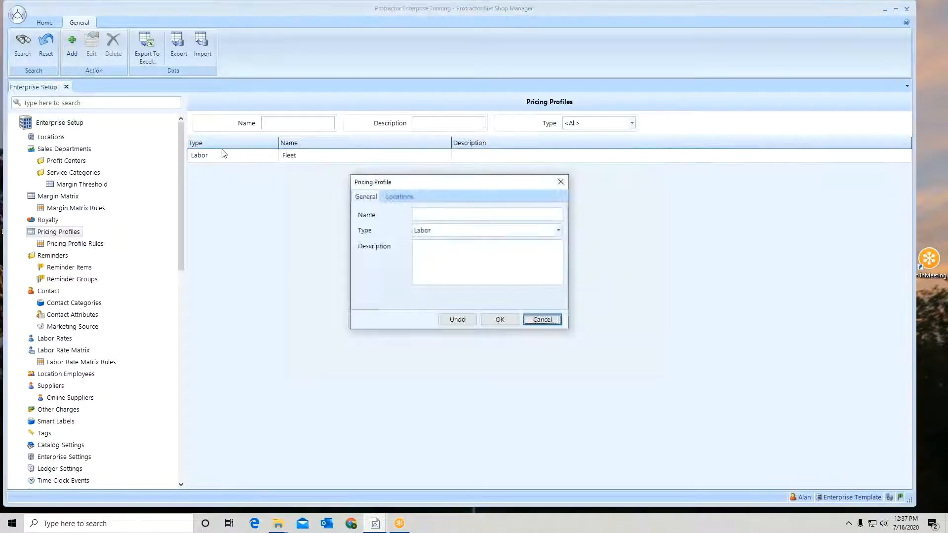
click(431, 216)
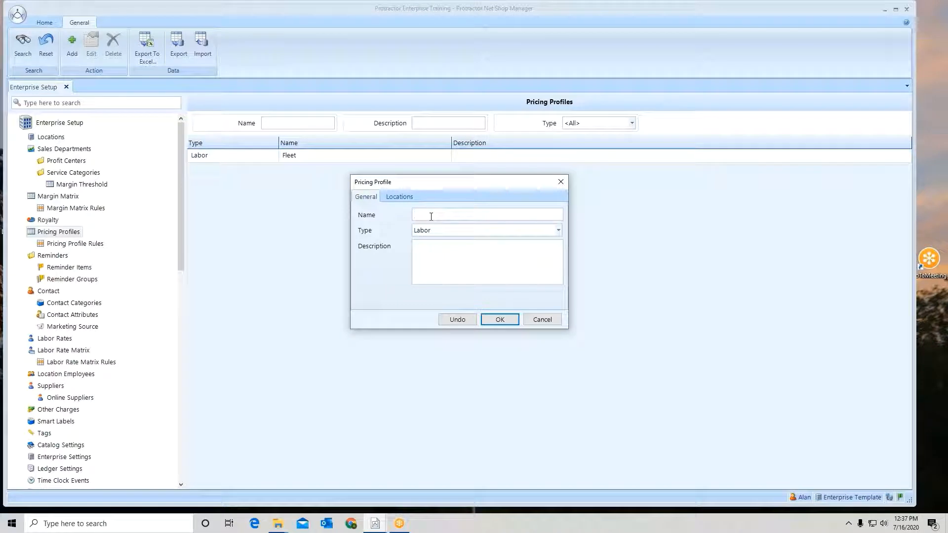
text(Fleet Parts)
click(467, 231)
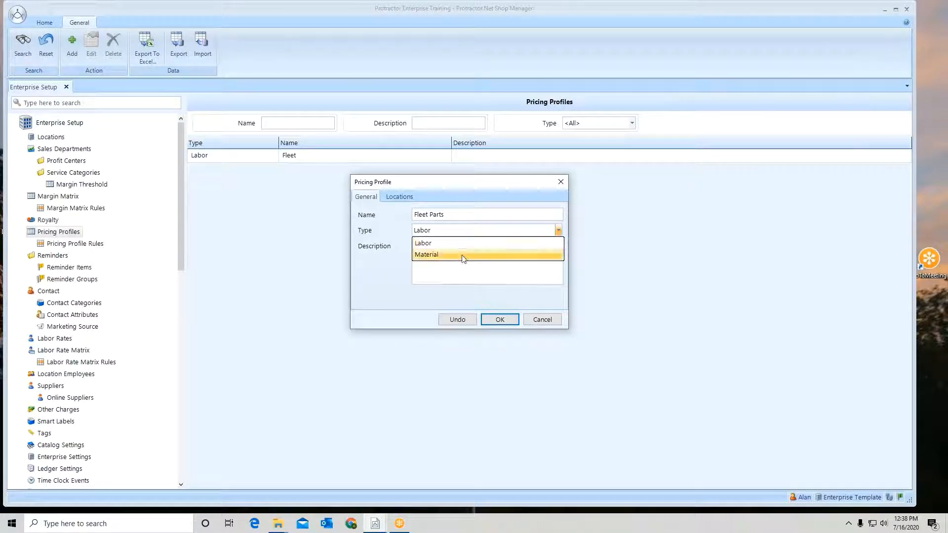
click(464, 255)
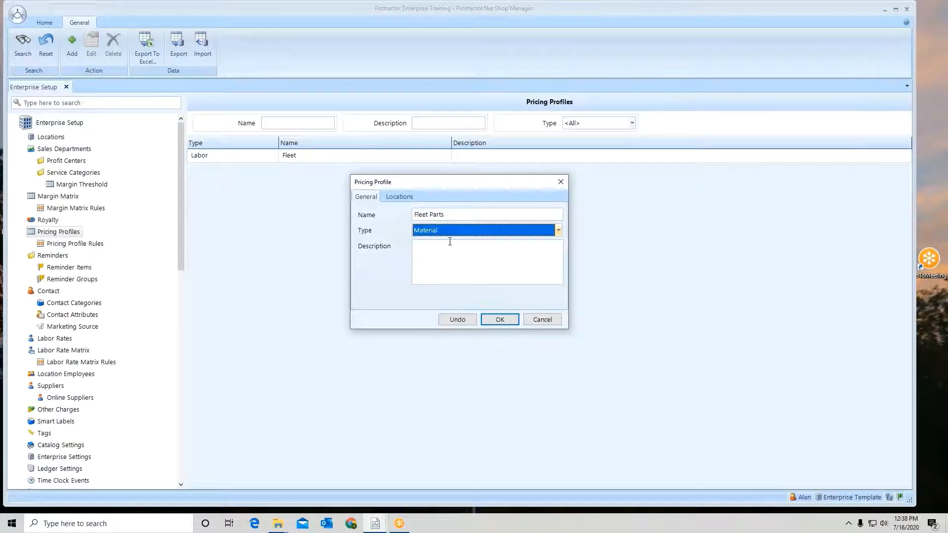
- Synchronize the Fleet Parts profile to the locations Training #1, Training #2 and Training #3, and confirm the profile
click(402, 200)
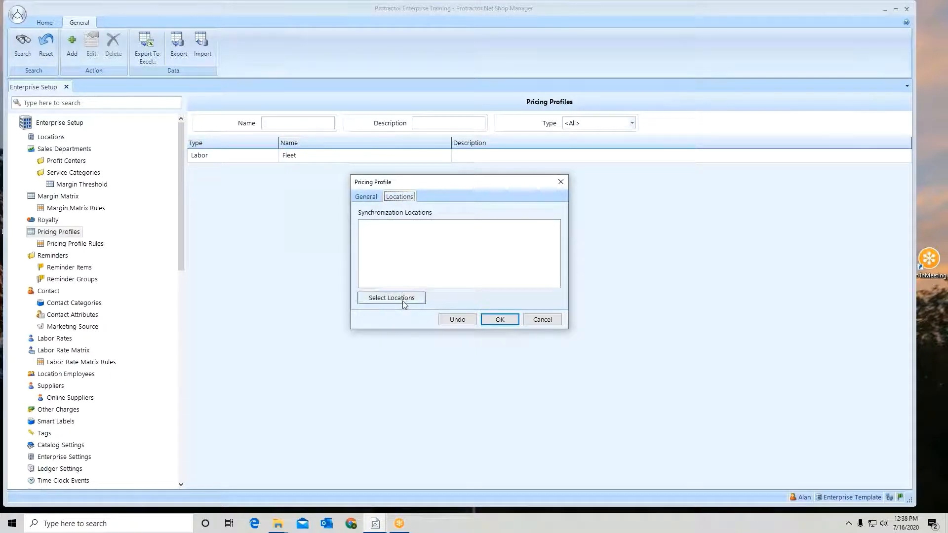
click(403, 301)
click(391, 215)
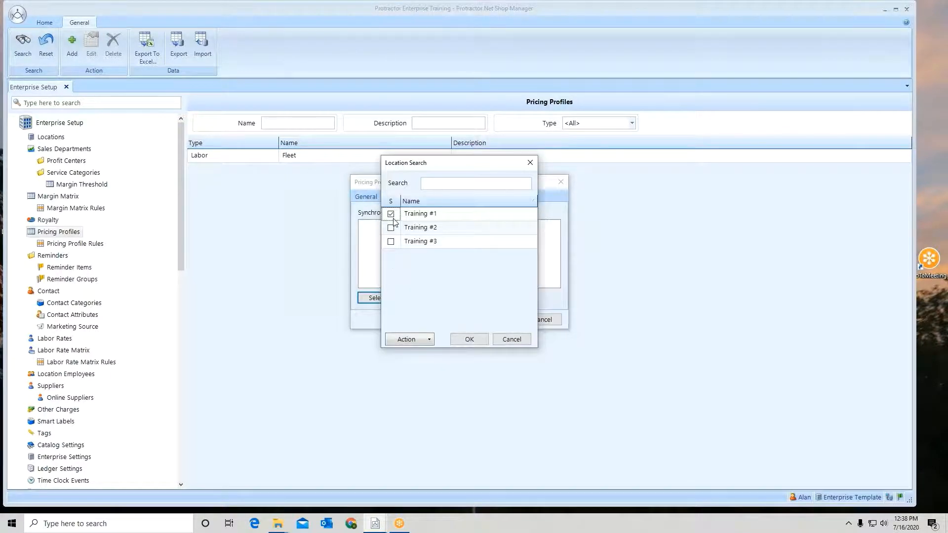
click(391, 228)
click(391, 241)
click(469, 340)
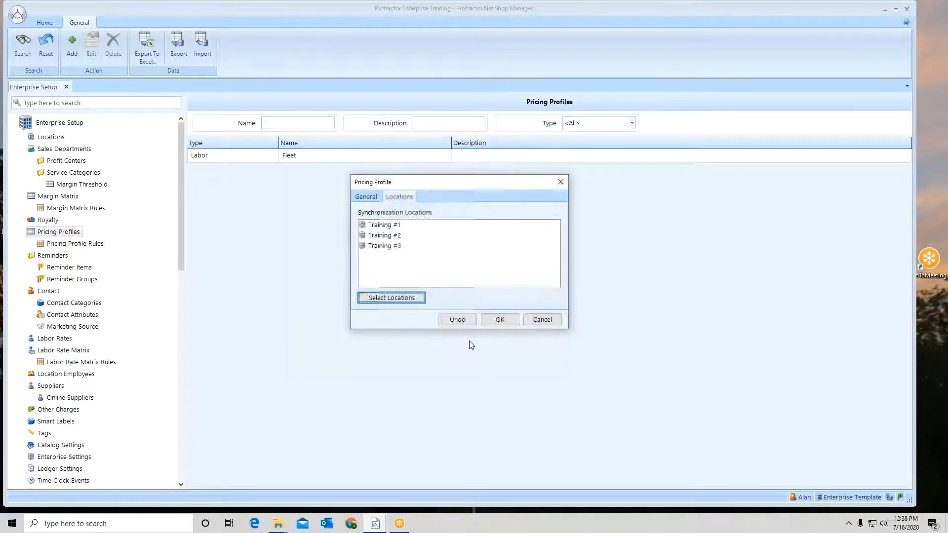
click(498, 319)
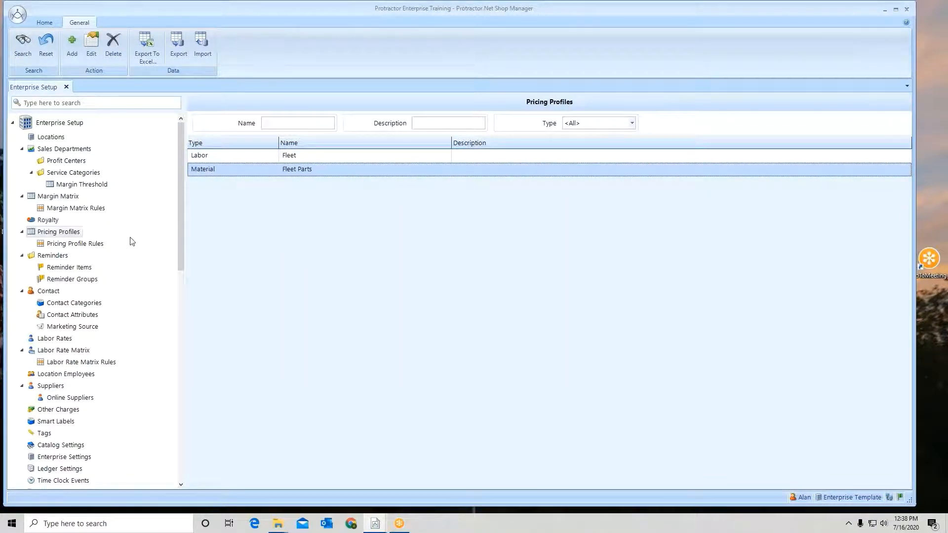
- Start a new pricing rule for the Fleet Parts profile and review its price level and calculation type options
click(88, 244)
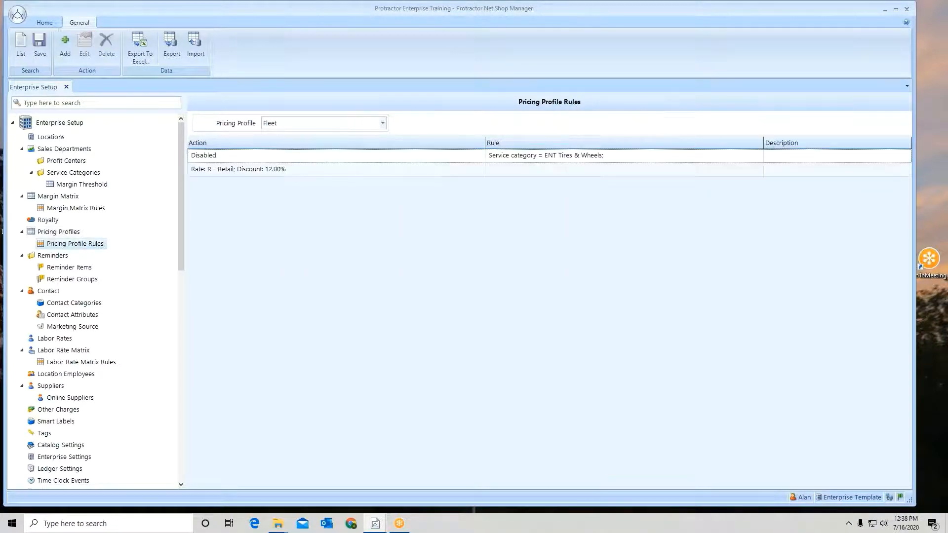
click(382, 124)
click(360, 147)
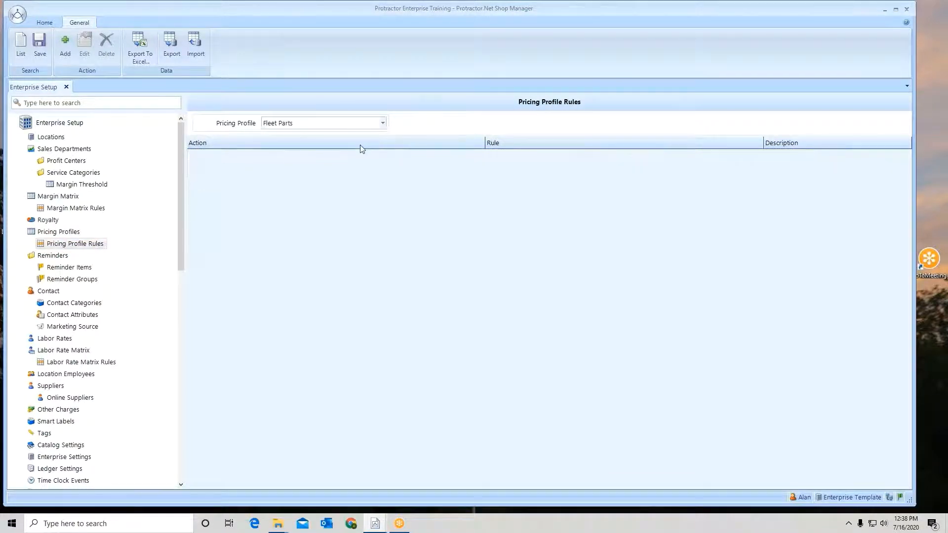
click(65, 54)
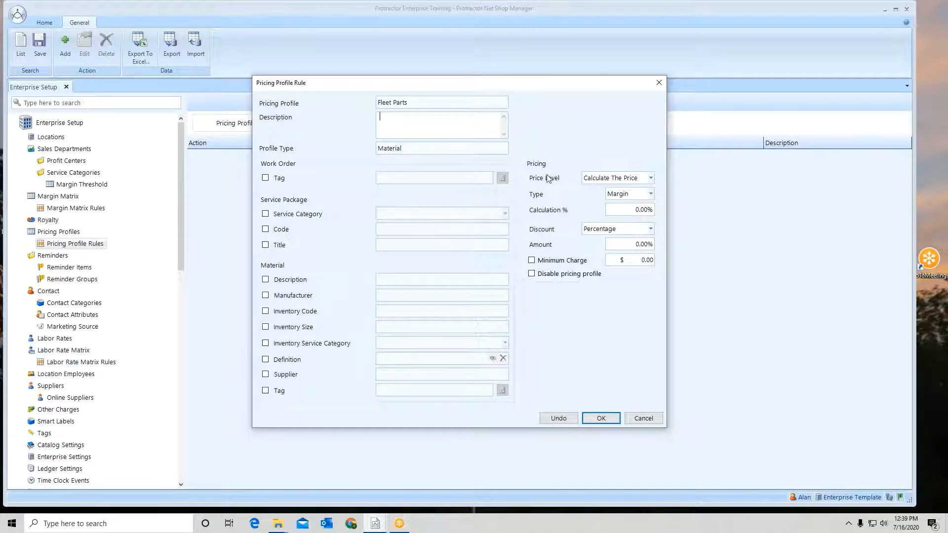
click(651, 179)
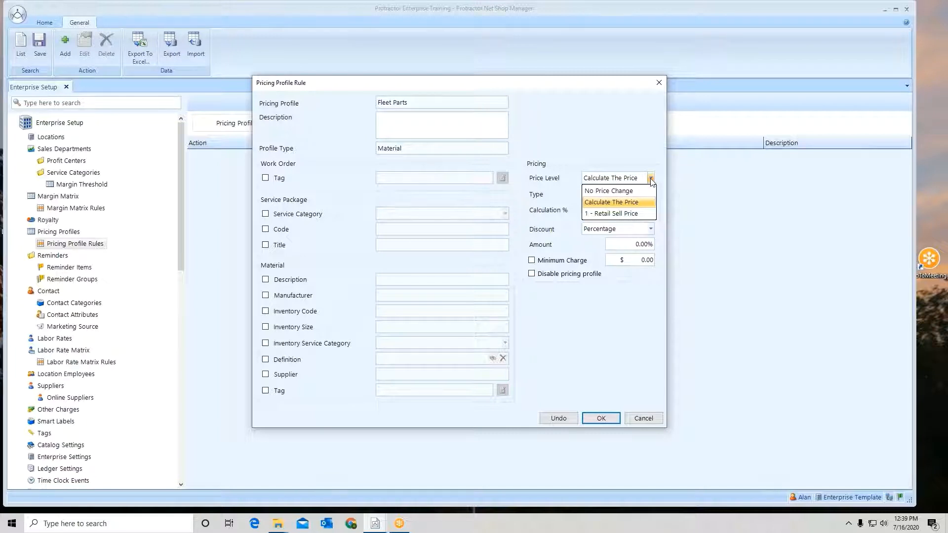
click(651, 180)
click(651, 195)
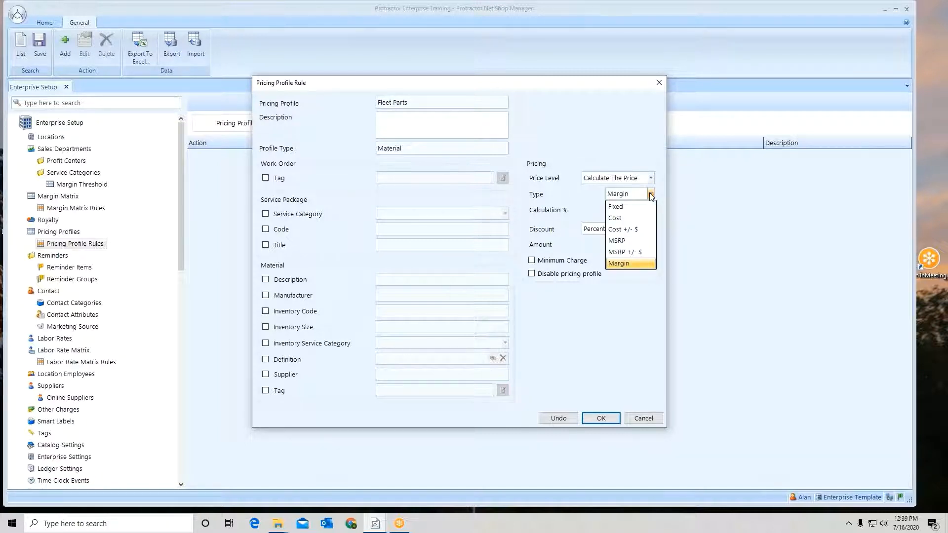
click(650, 159)
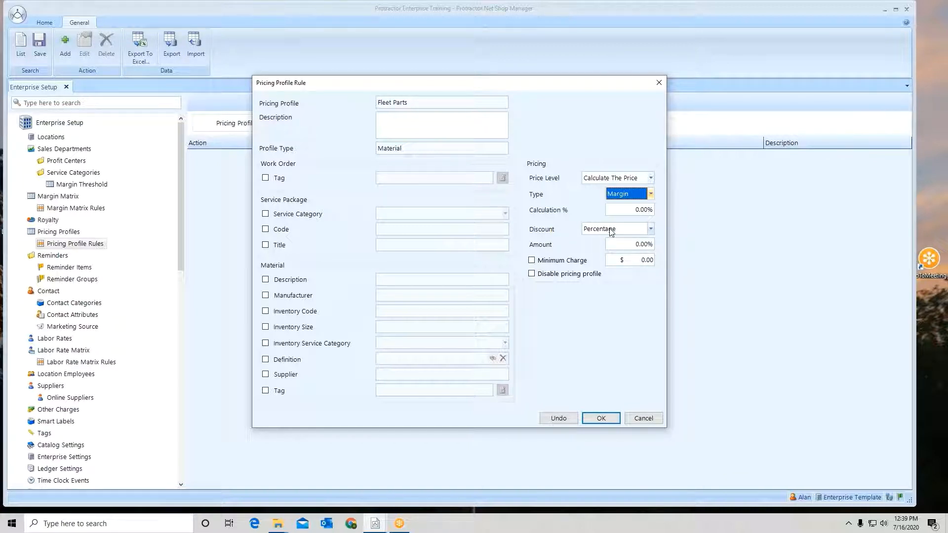
- Limit the Fleet Parts rule to materials with the description "oil filter"
click(266, 280)
click(389, 282)
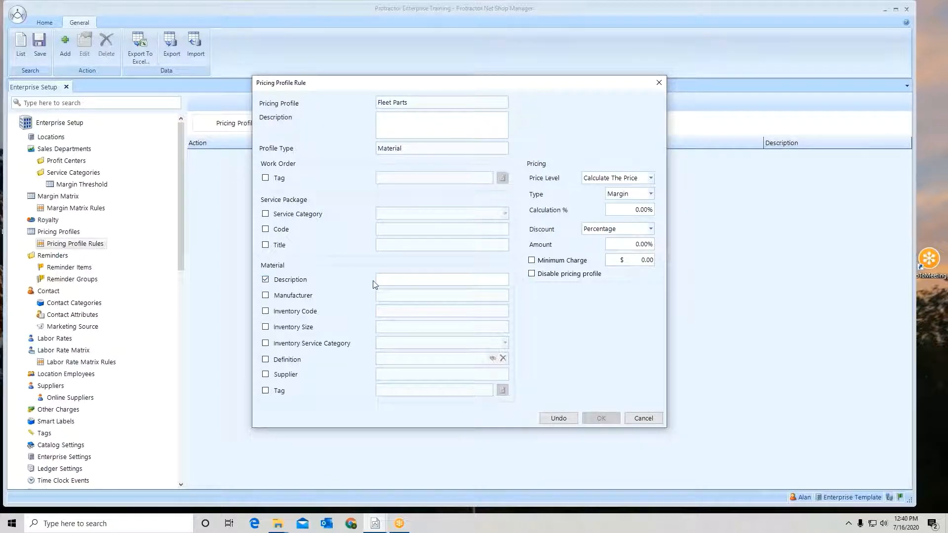
text(o)
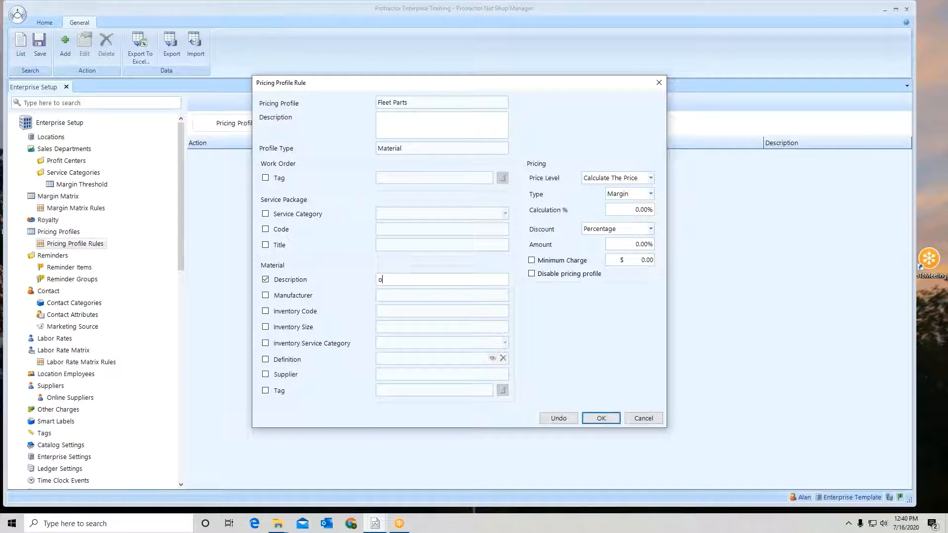
text(il filter)
- Set the oil filter rule to Calculate The Price with a Fixed price of $8.59, and confirm the rule
click(651, 178)
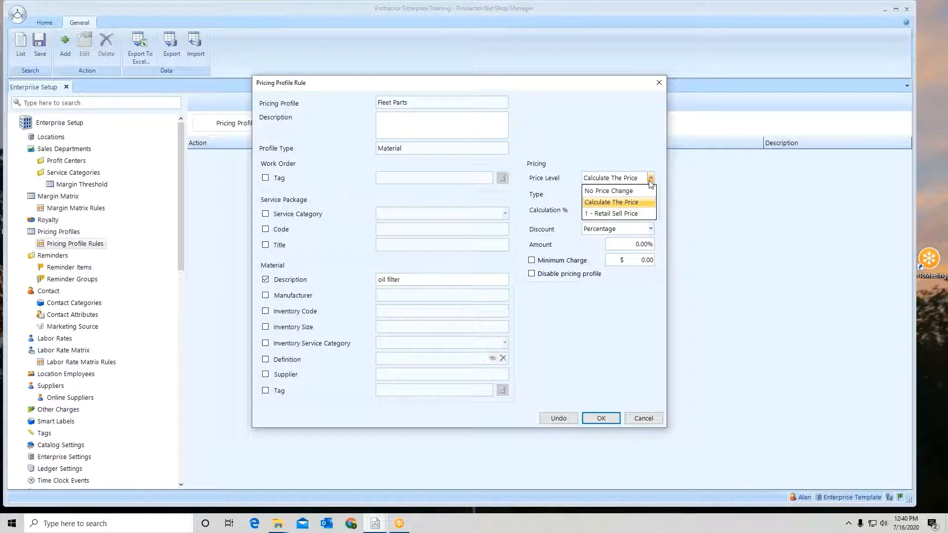
click(631, 203)
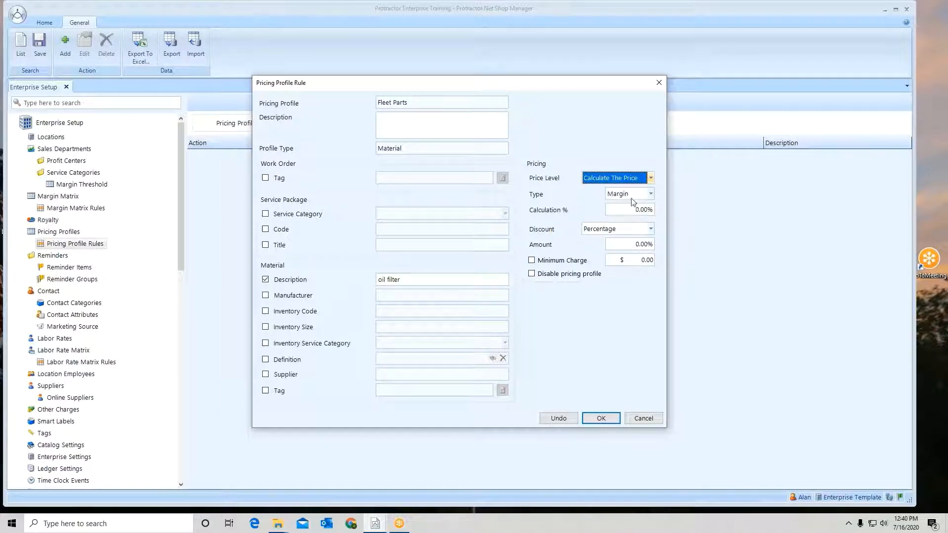
click(645, 195)
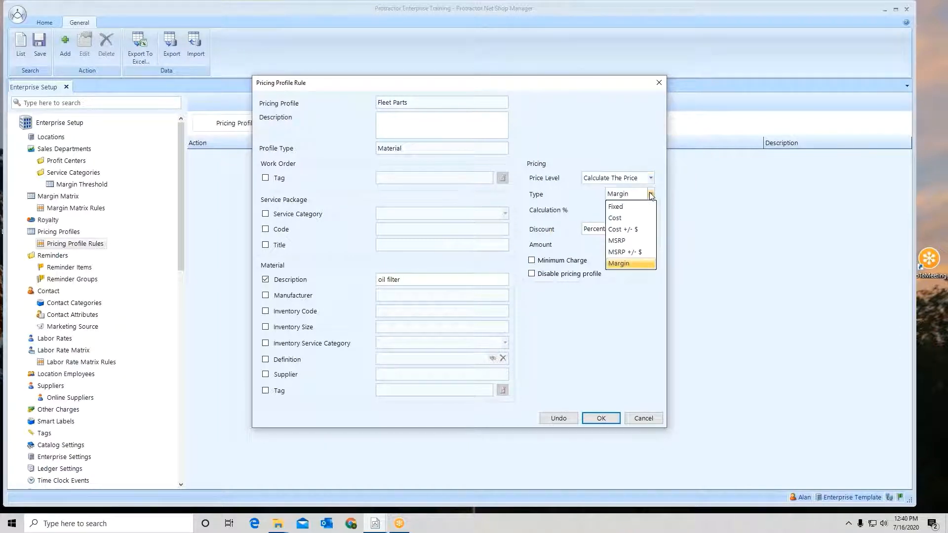
click(618, 206)
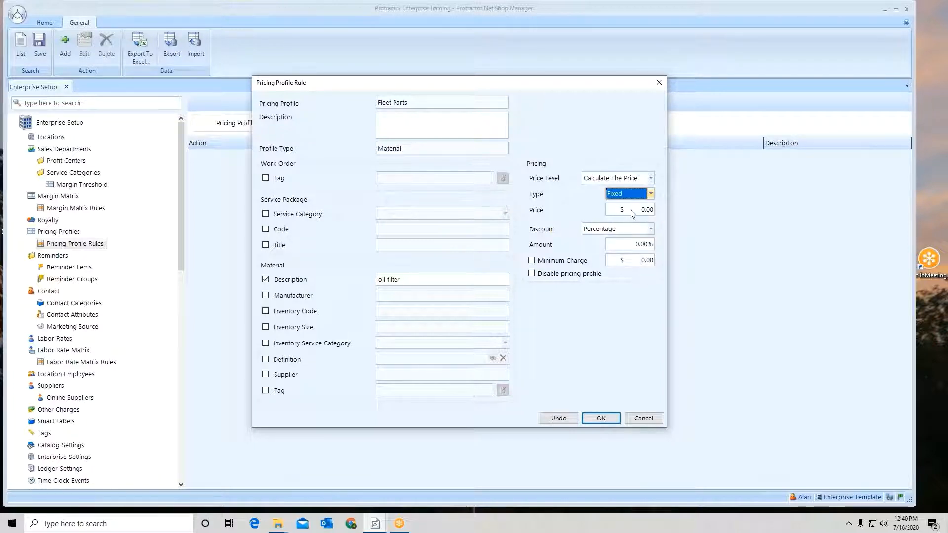
click(632, 213)
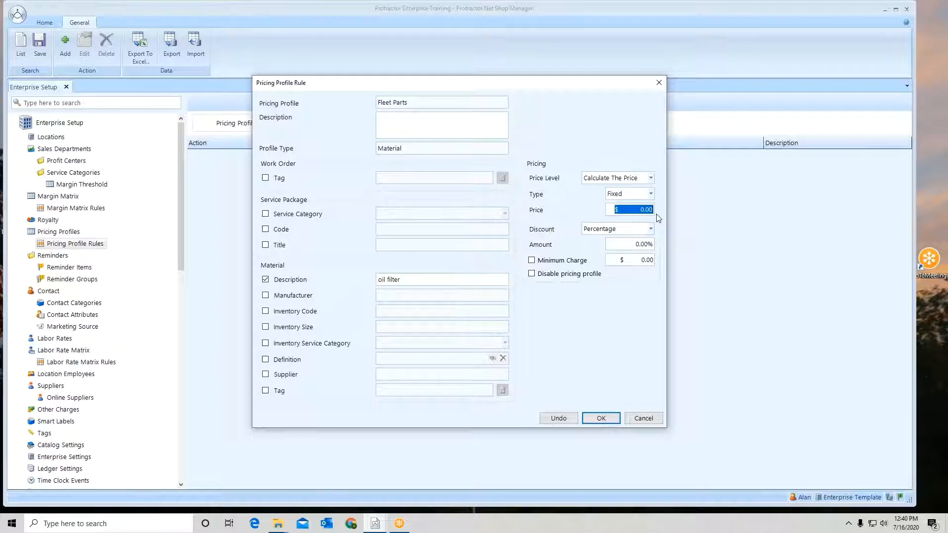
text(8.59)
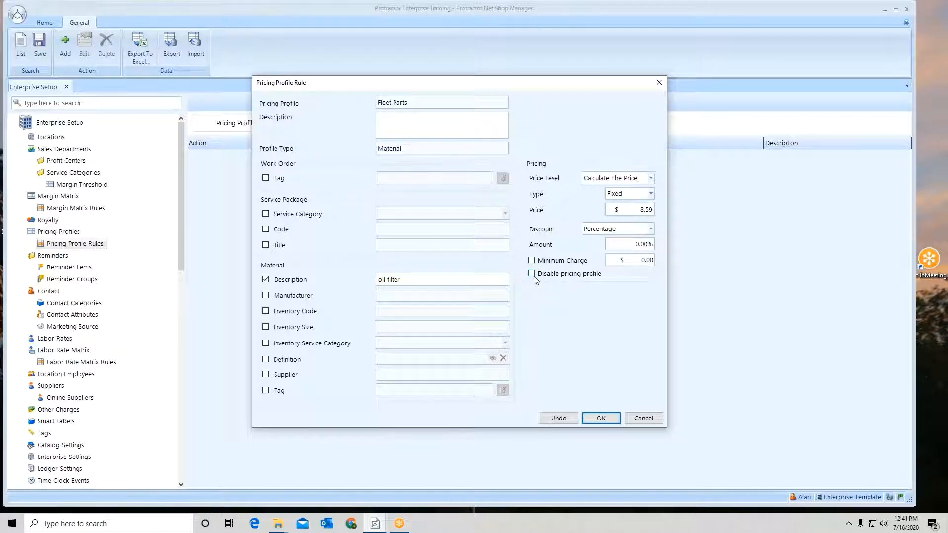
click(600, 419)
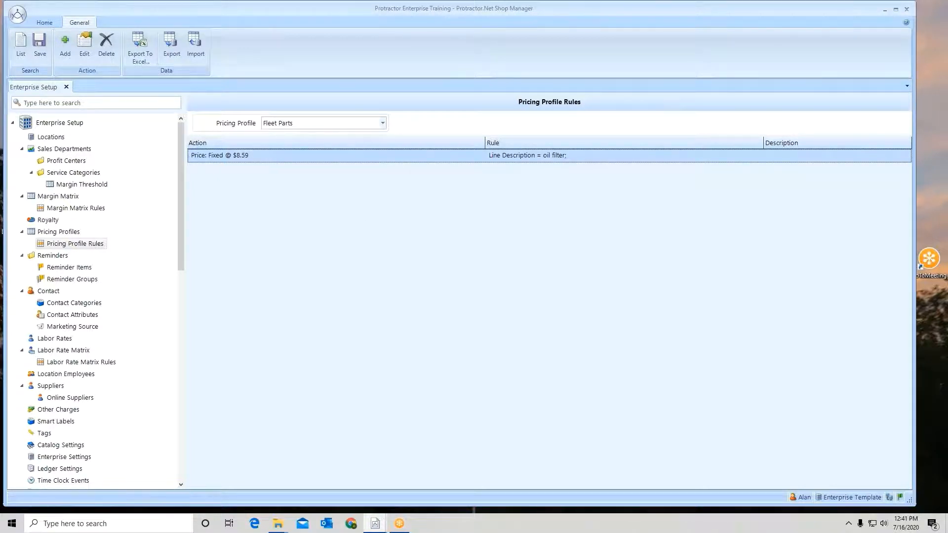
- Save the pricing profile rules for Fleet Parts and for Fleet
click(40, 44)
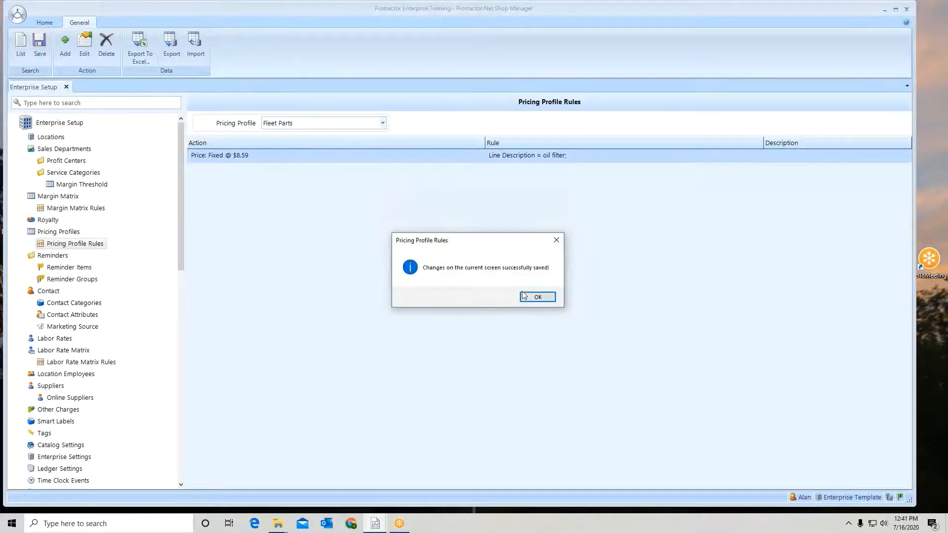
click(537, 297)
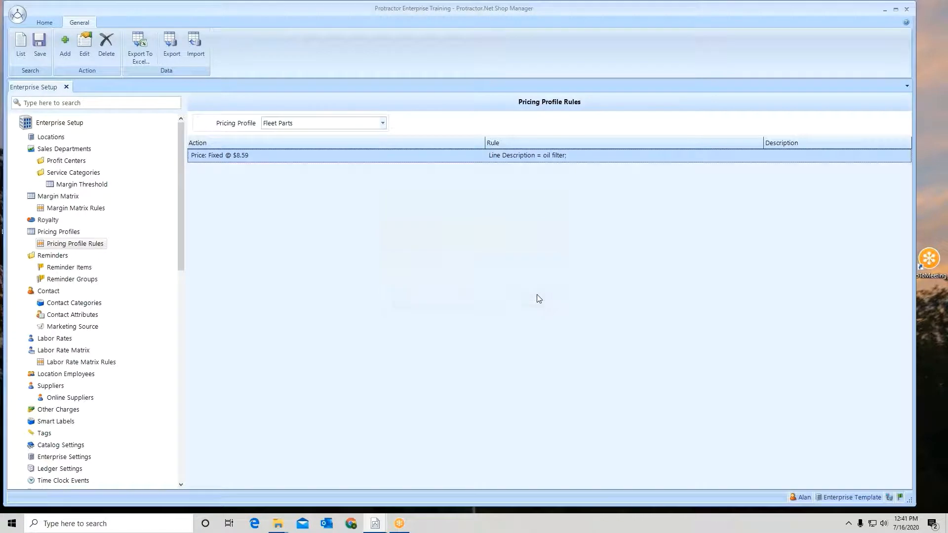
click(383, 123)
click(344, 137)
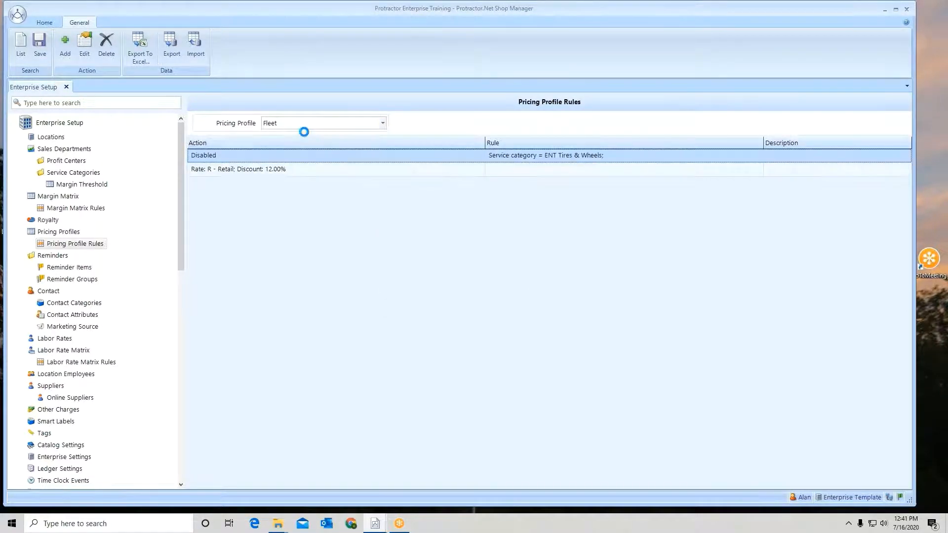
click(41, 48)
click(541, 297)
- Switch to the Training #2 location and examine its pricing profiles and the rules of Fleet and Fleet Parts, closing the setup when done
click(939, 245)
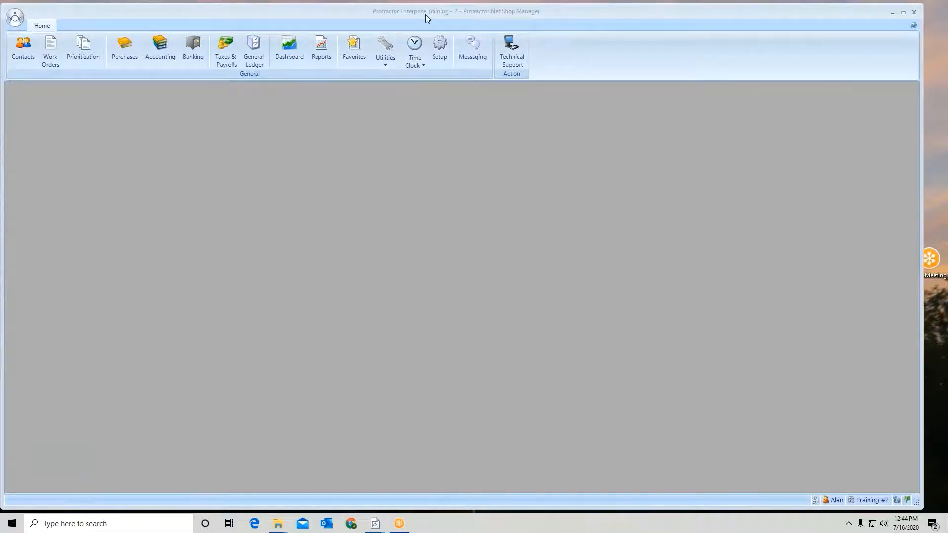
click(438, 49)
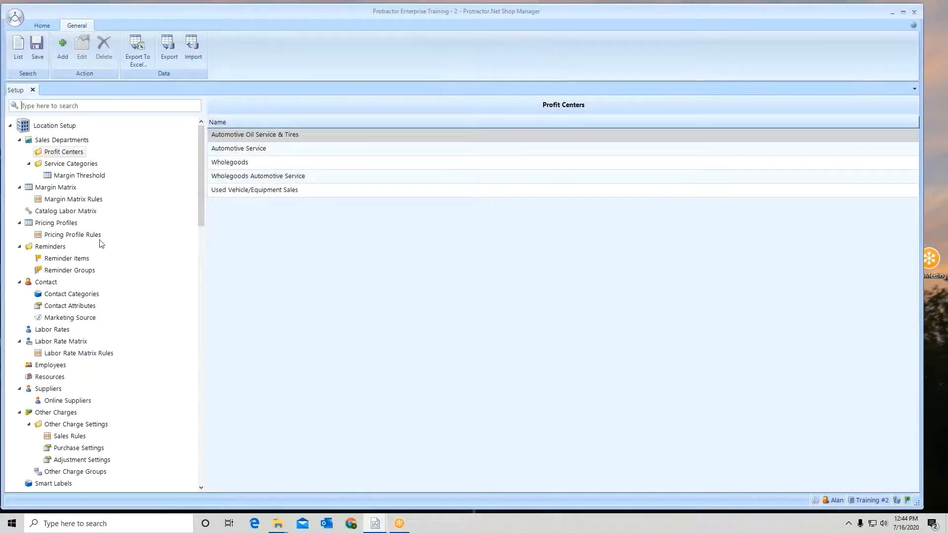
click(54, 223)
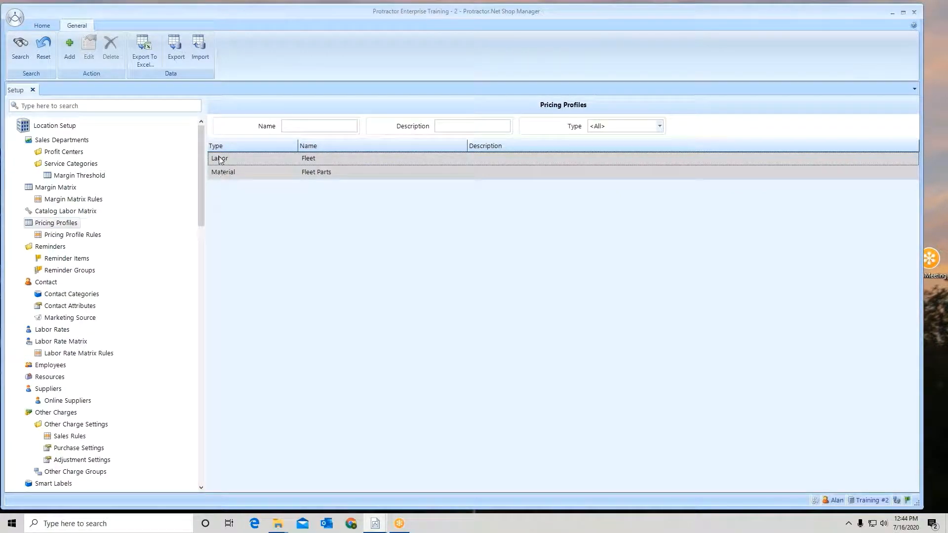
click(88, 236)
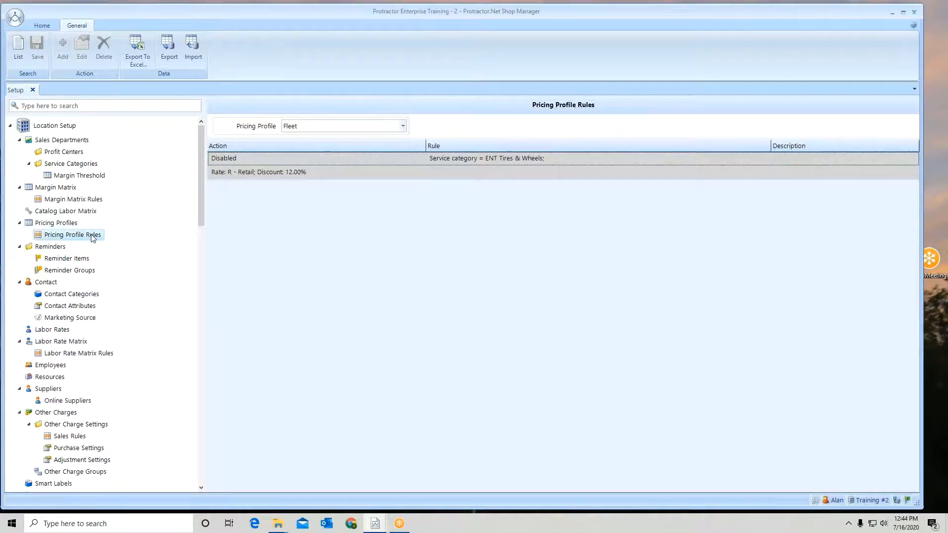
click(403, 127)
click(390, 151)
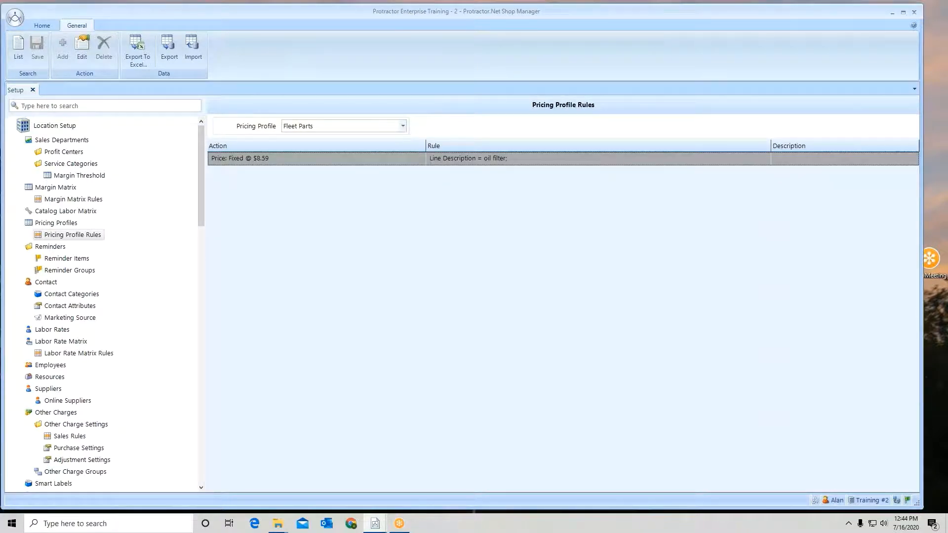
click(33, 91)
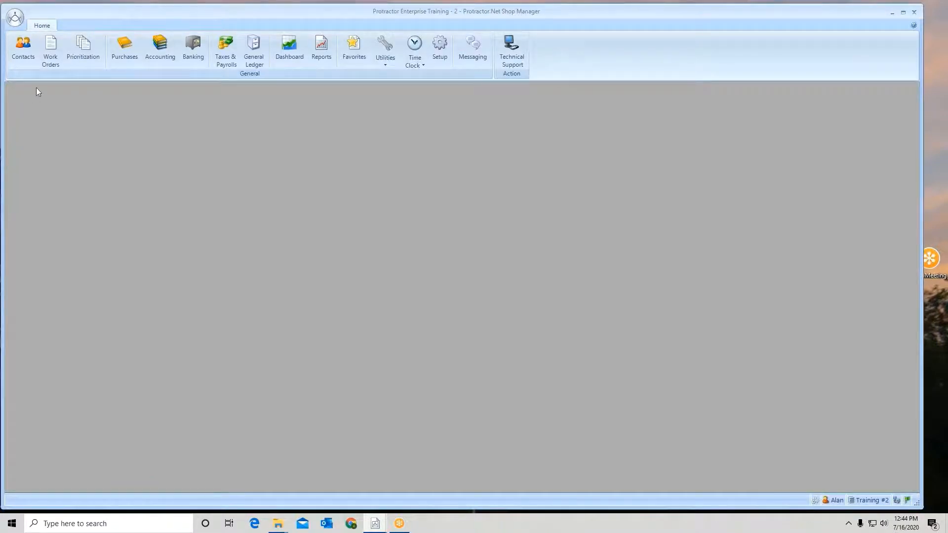
- Start a new work order, search the contacts for "rcmp", and select the RCMP contact with its vehicles listed
click(55, 45)
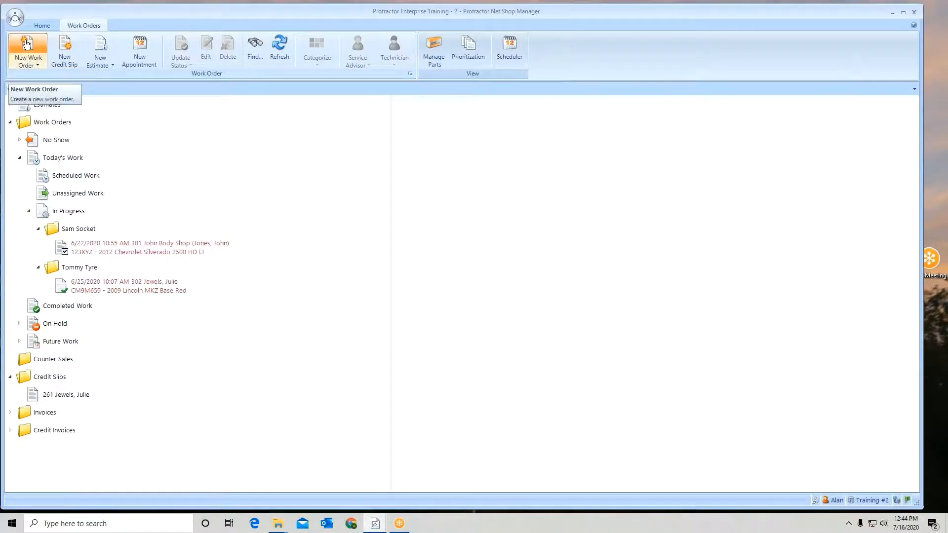
click(27, 44)
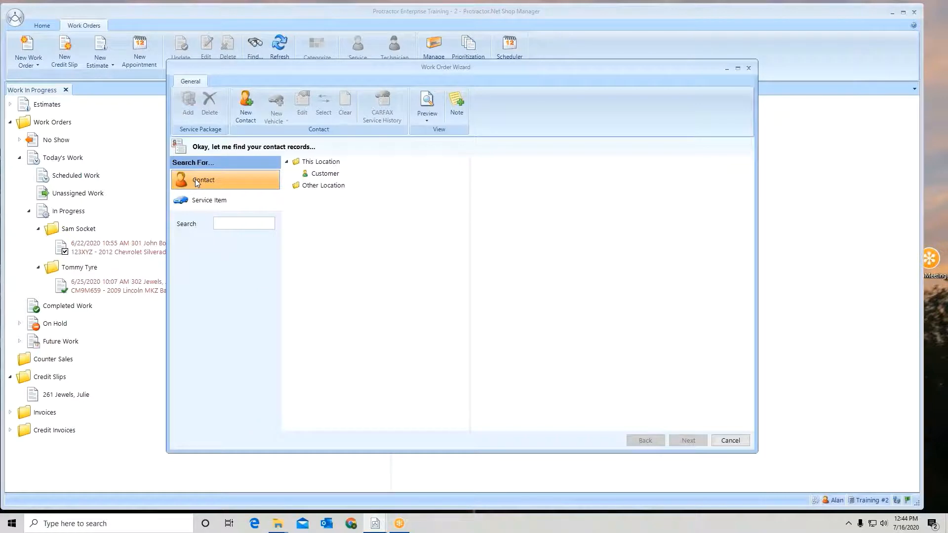
text(rcmp)
key(Return)
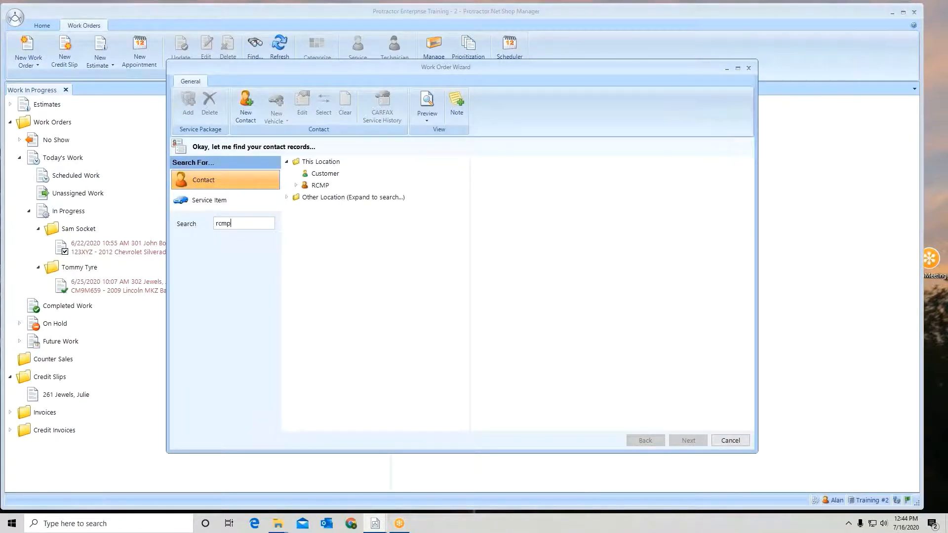
click(316, 186)
click(295, 185)
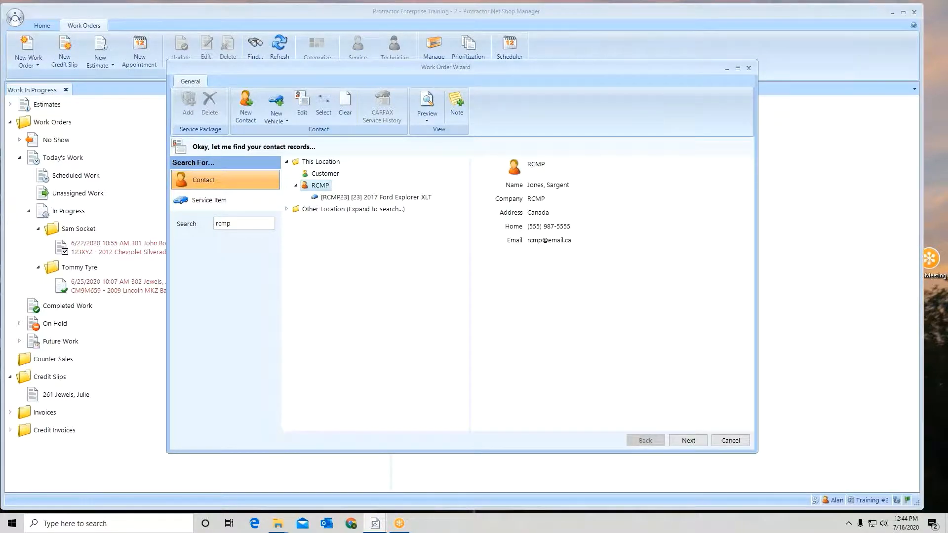
- In the RCMP contact's discount details, set the labor pricing profile to Fleet and the material pricing profile to Fleet Parts, and save the contact
right_click(316, 186)
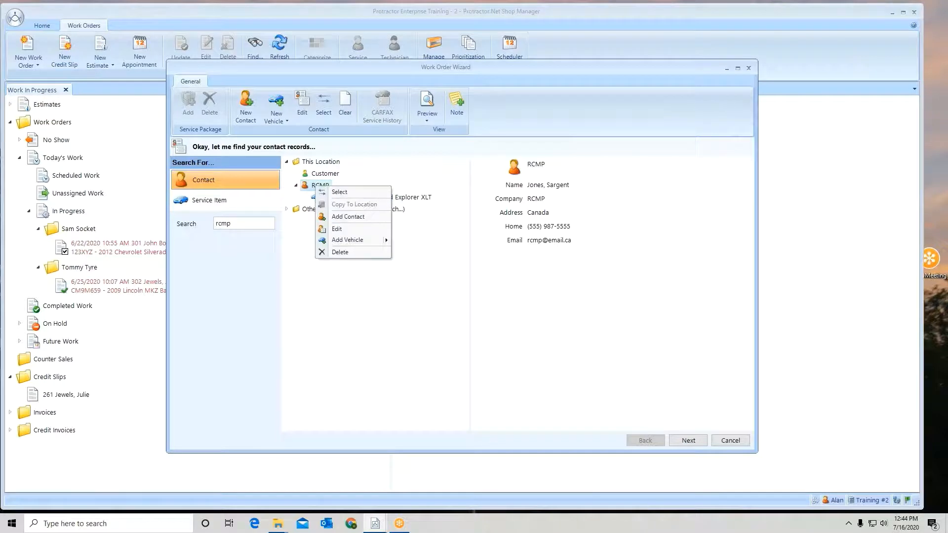
click(336, 229)
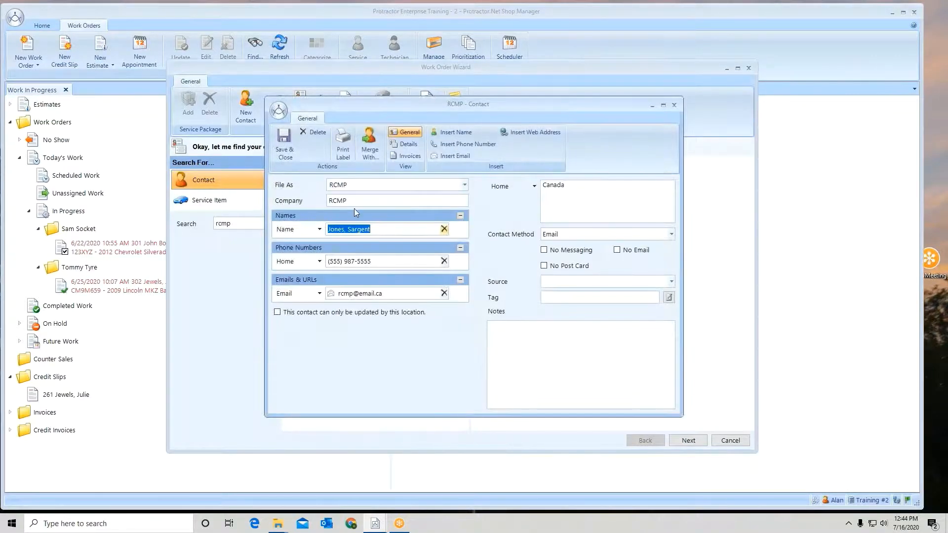
click(411, 149)
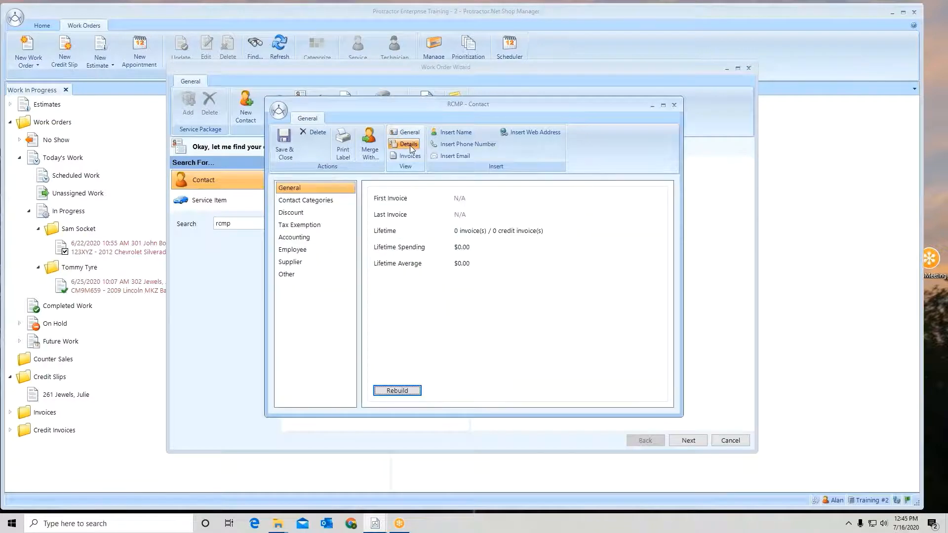
click(296, 215)
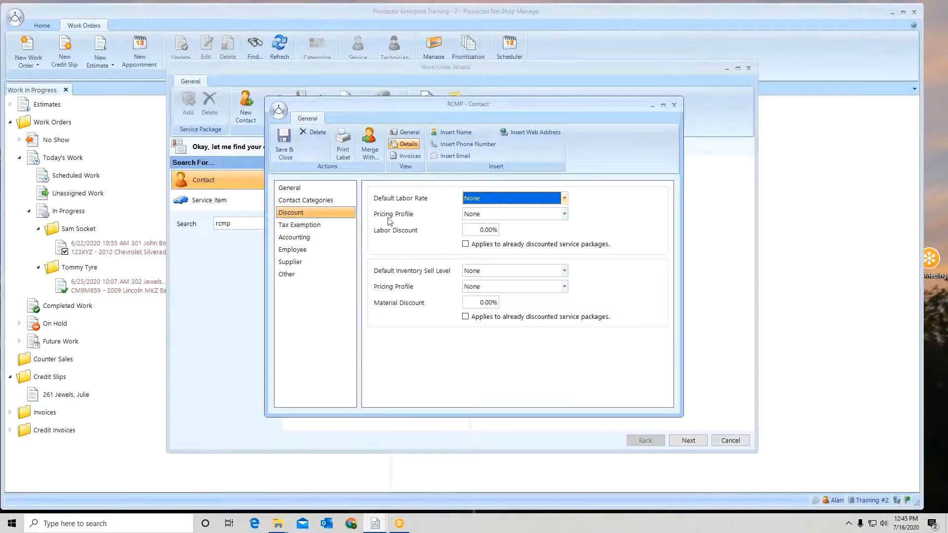
click(564, 215)
click(553, 237)
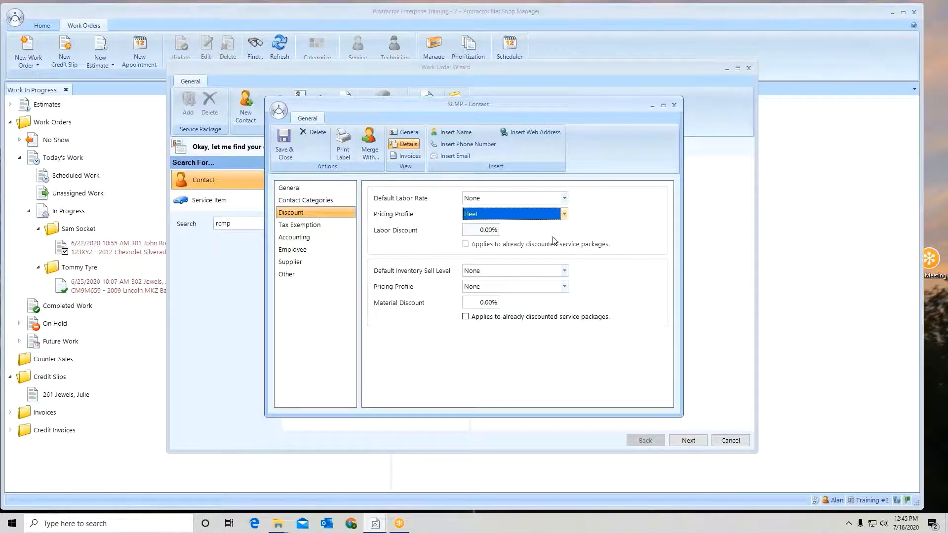
click(564, 287)
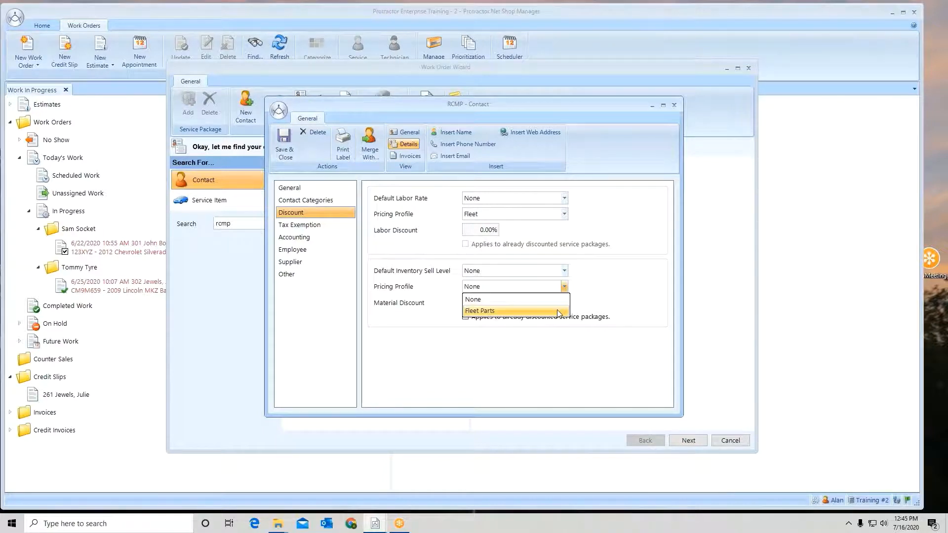
click(560, 311)
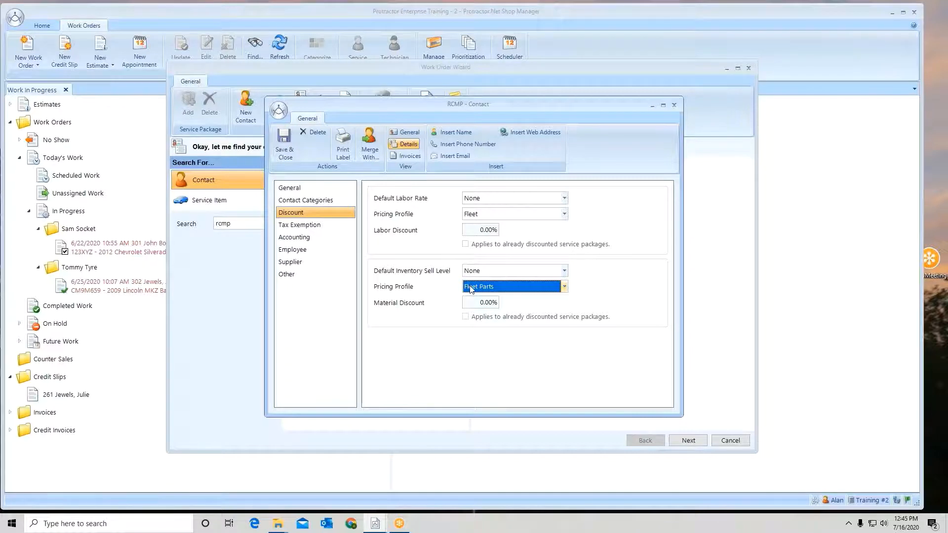
click(285, 143)
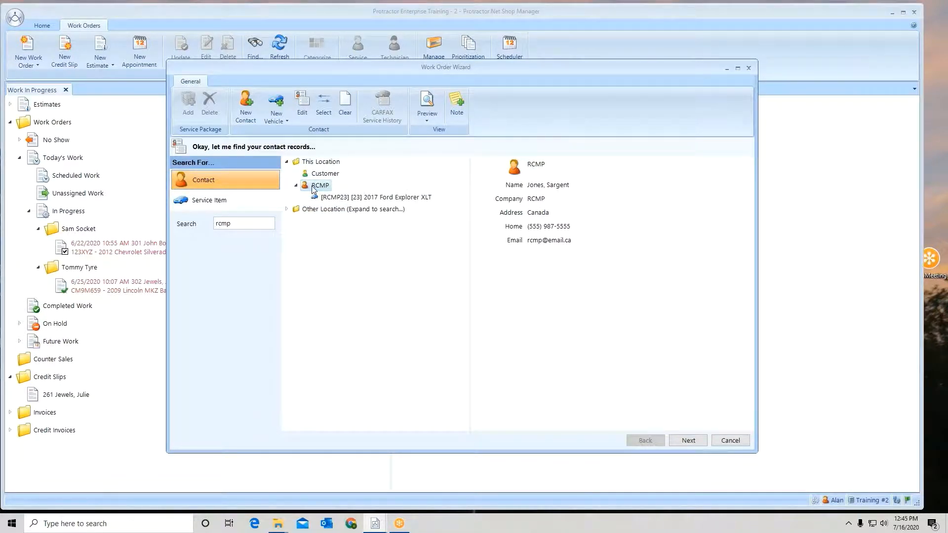
- Review the discount details of RCMP's 2017 Ford Explorer XLT, then save and close the vehicle record
click(417, 199)
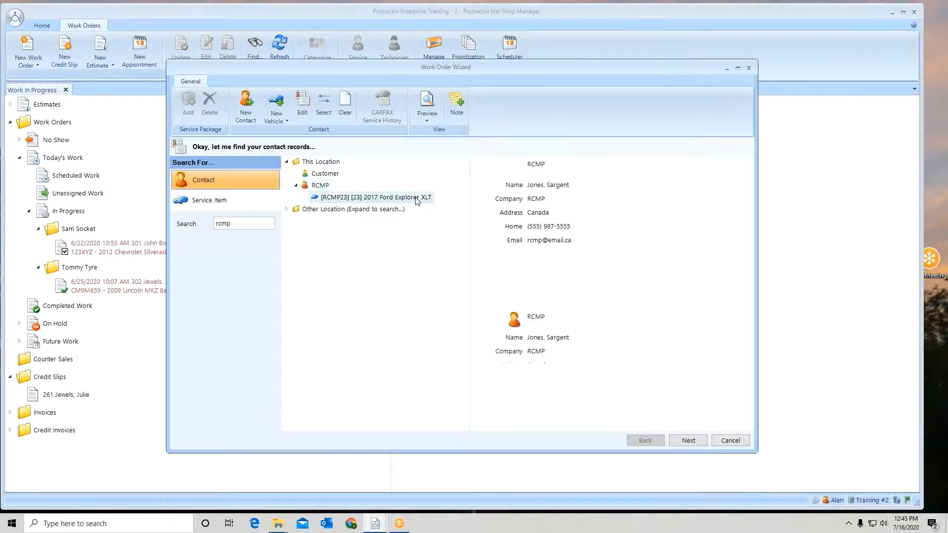
right_click(416, 199)
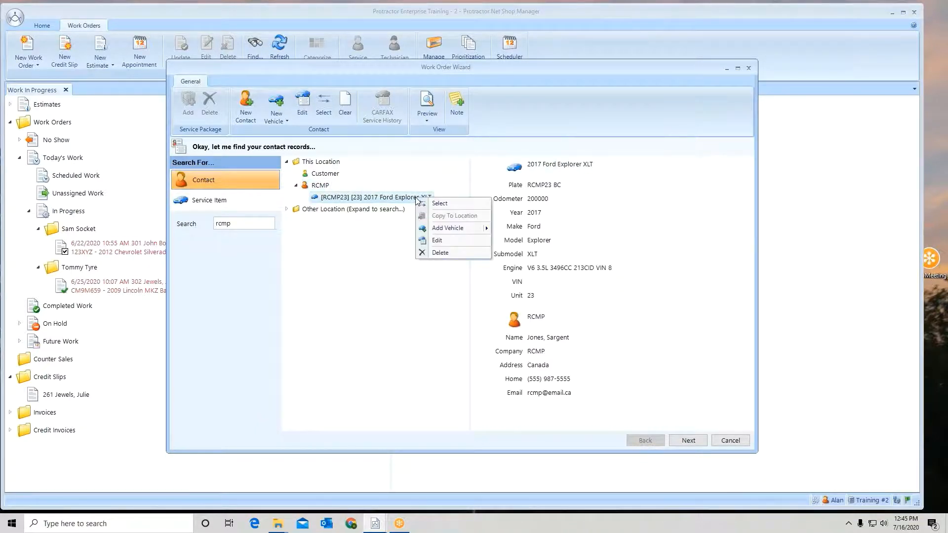
click(437, 241)
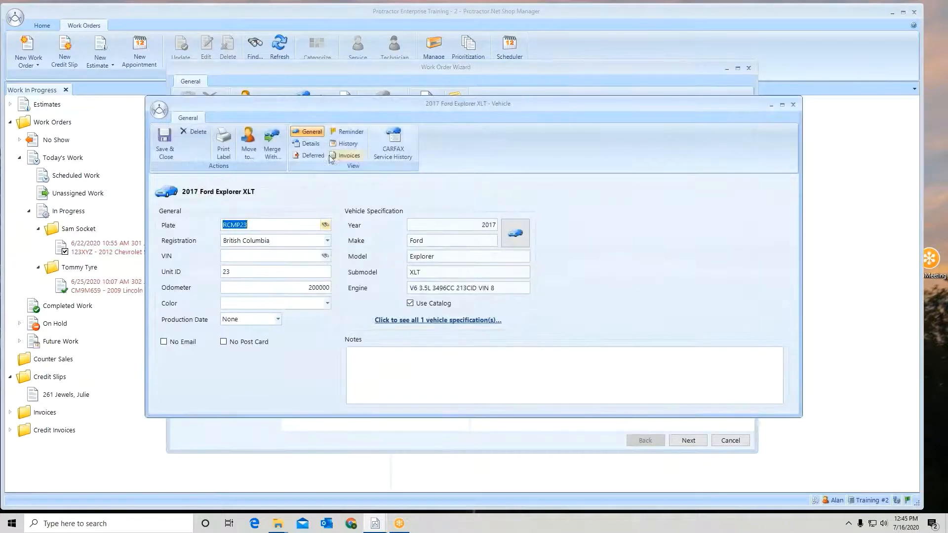
click(308, 143)
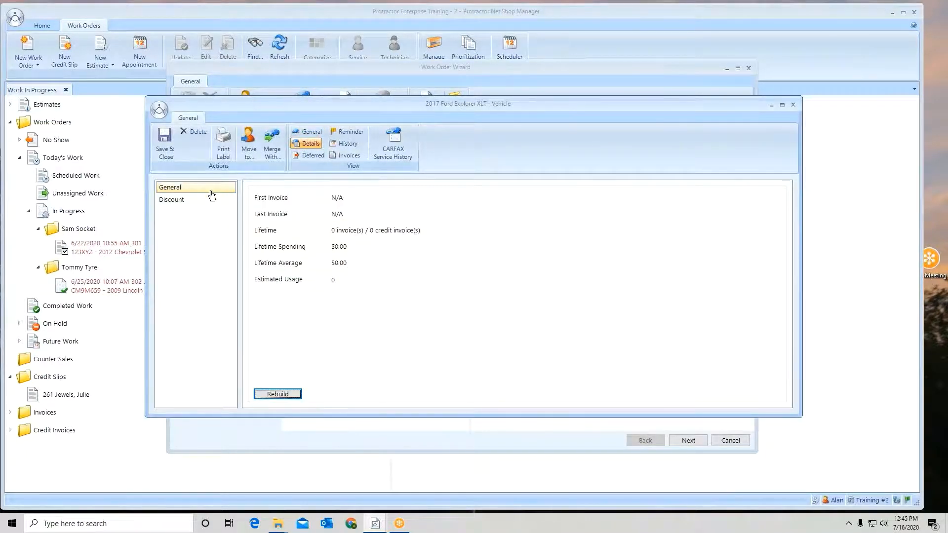
click(178, 201)
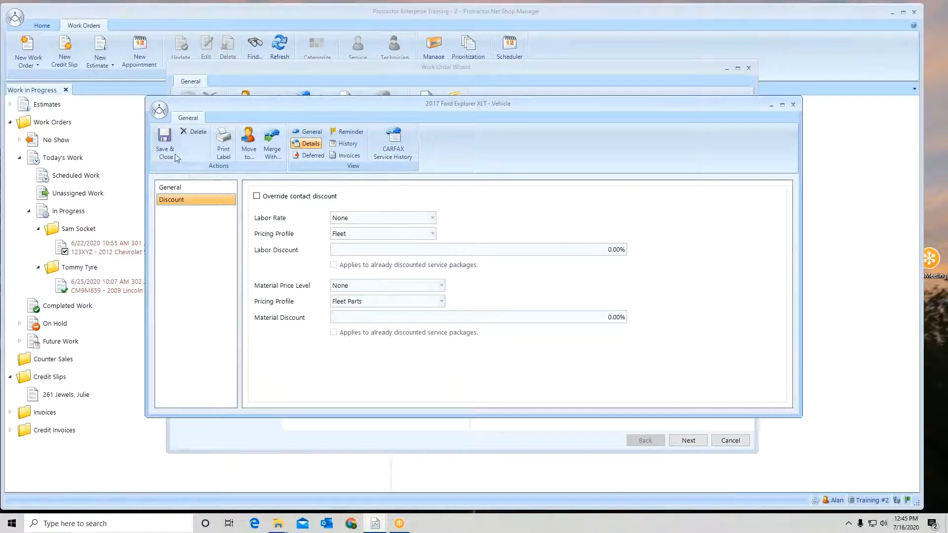
click(164, 141)
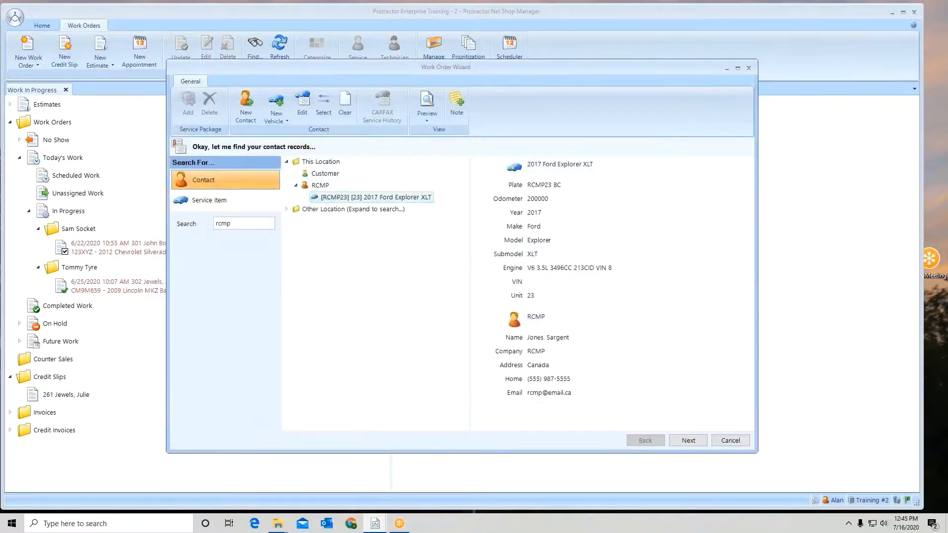
- Continue with the Ford Explorer and add the ENT service Lube, Oil & Filter Service - Blended Oil without any related services
click(689, 440)
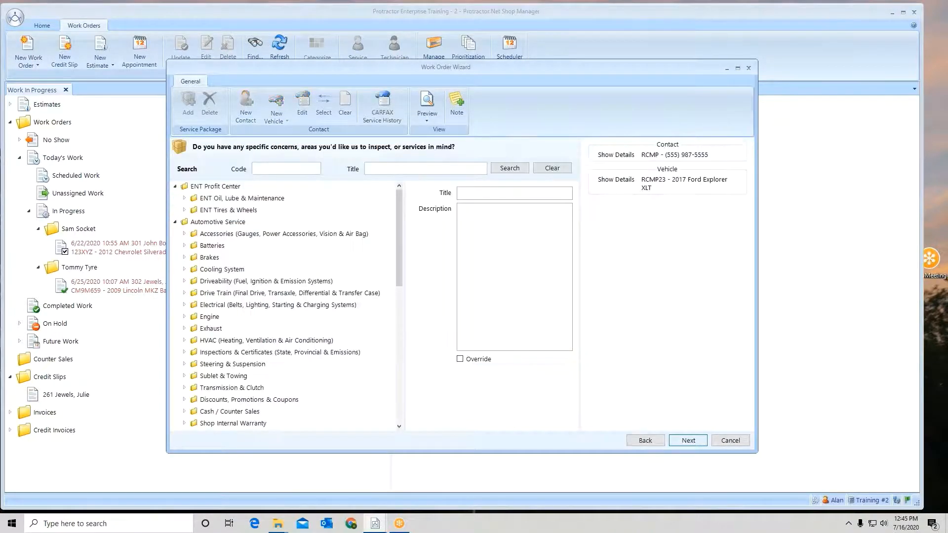
click(184, 198)
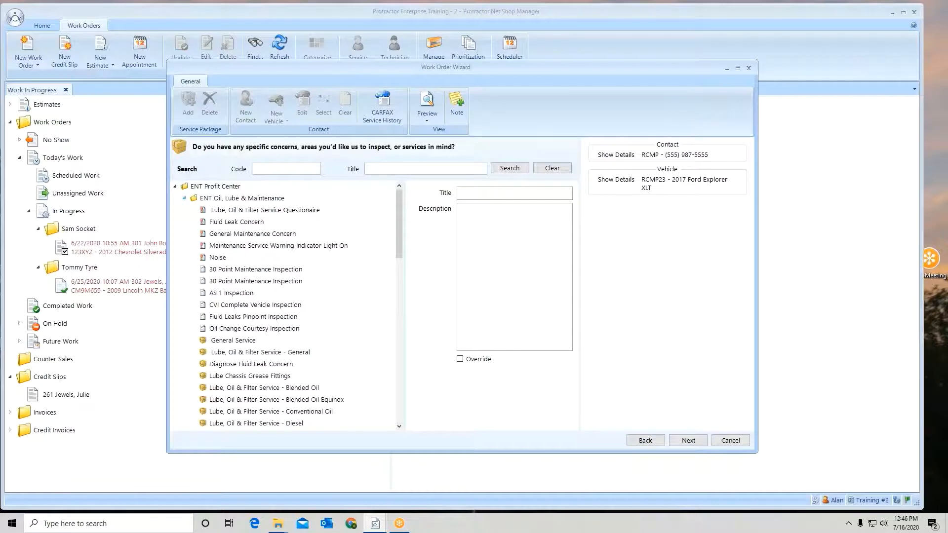
click(273, 388)
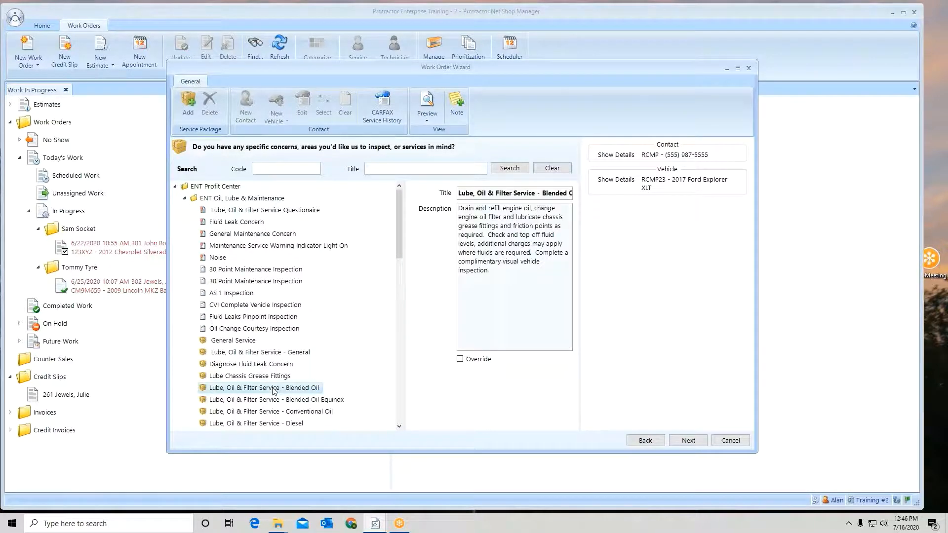
click(186, 103)
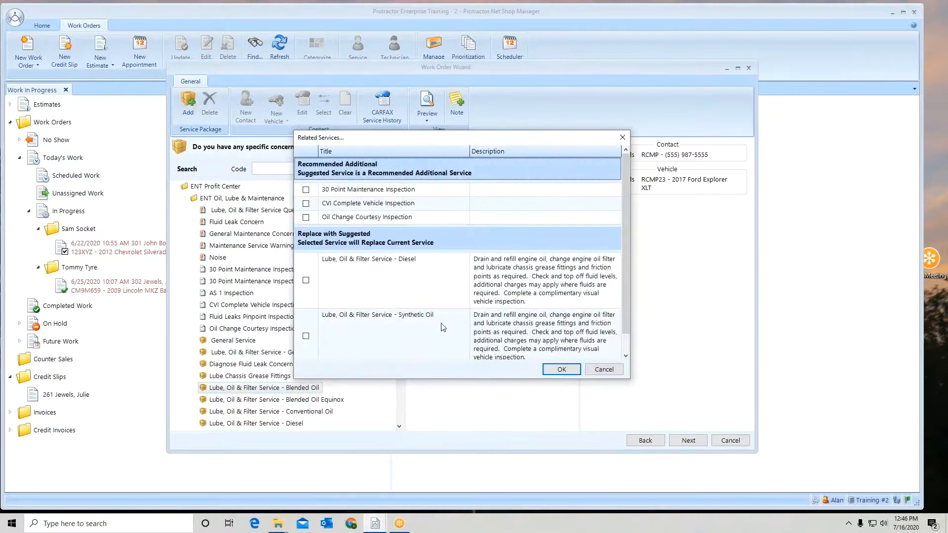
click(561, 369)
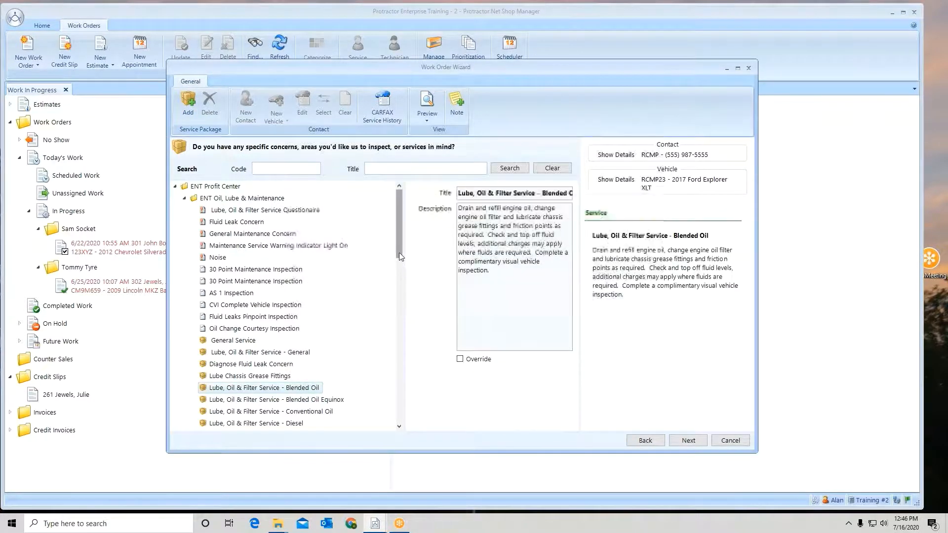
- Add the Mount, Install & Balance 1 Tire service from ENT Tires & Wheels to the work order
click(184, 198)
click(185, 210)
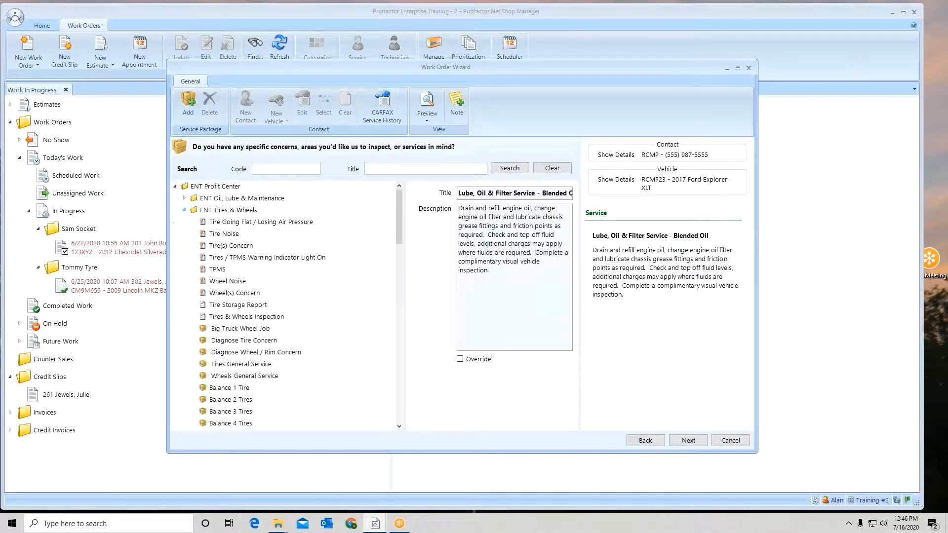
drag(398, 209, 393, 271)
click(244, 200)
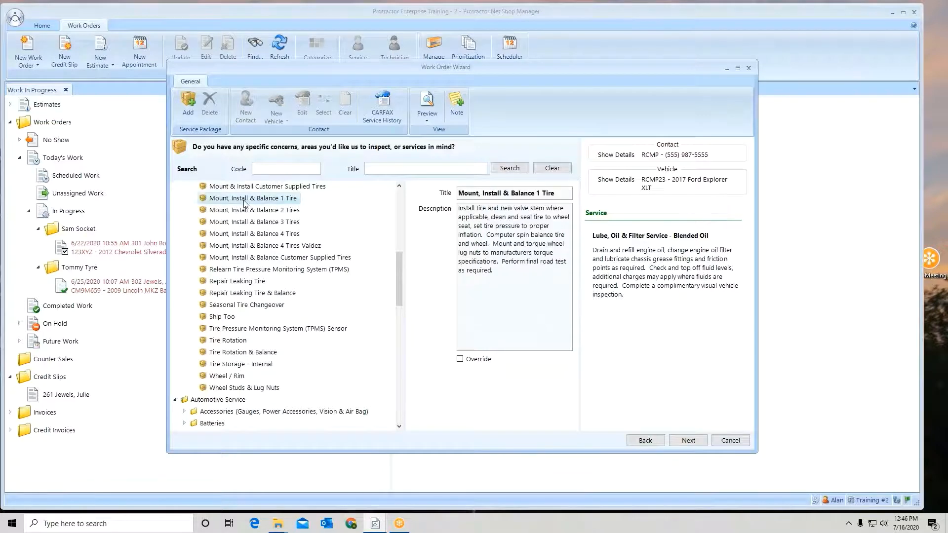
click(189, 103)
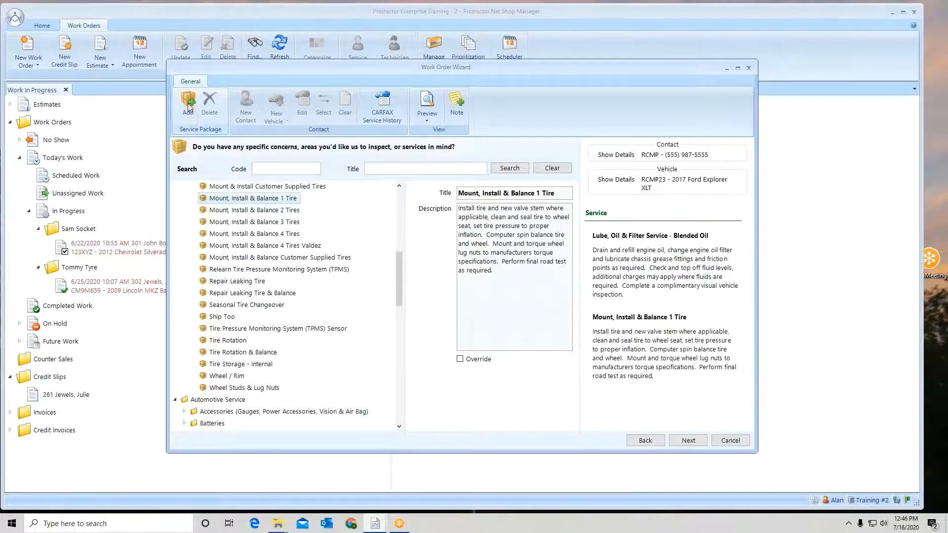
- Skip the reminder items, assign a technician, set the current odometer to 205000, and finish the work order wizard
click(693, 441)
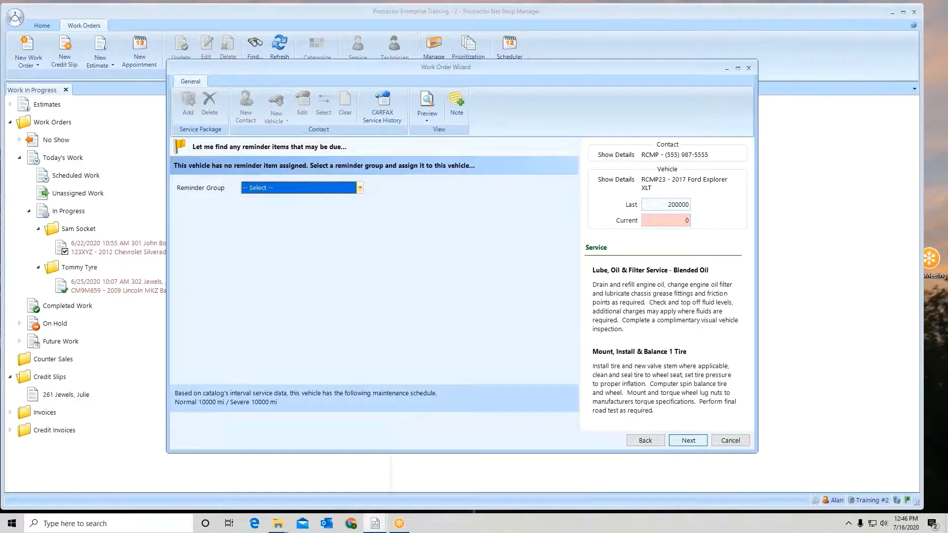
click(689, 440)
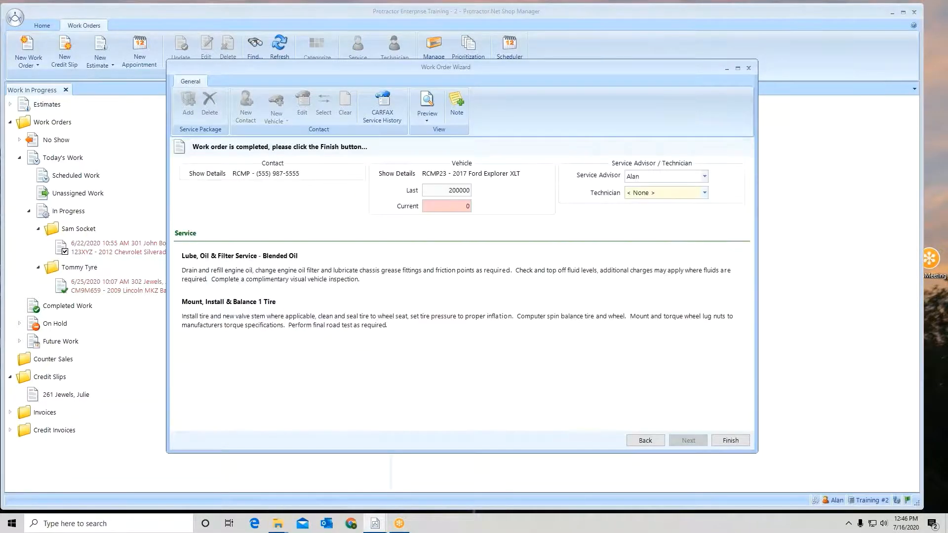
click(704, 193)
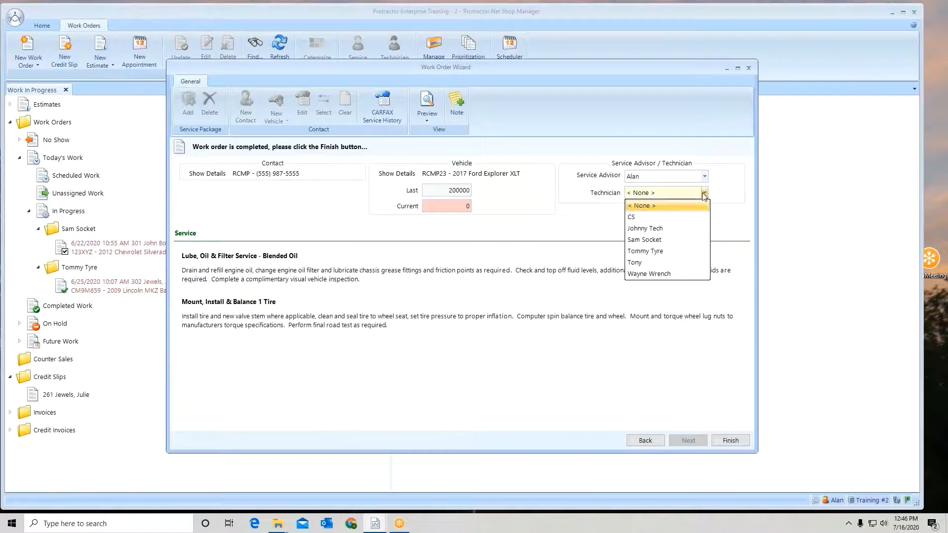
click(655, 229)
click(444, 207)
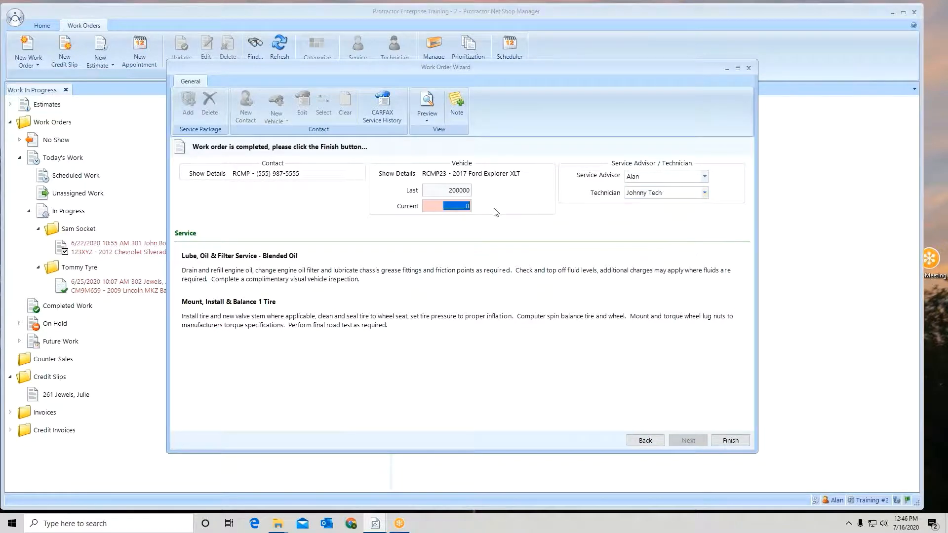
text(2050000)
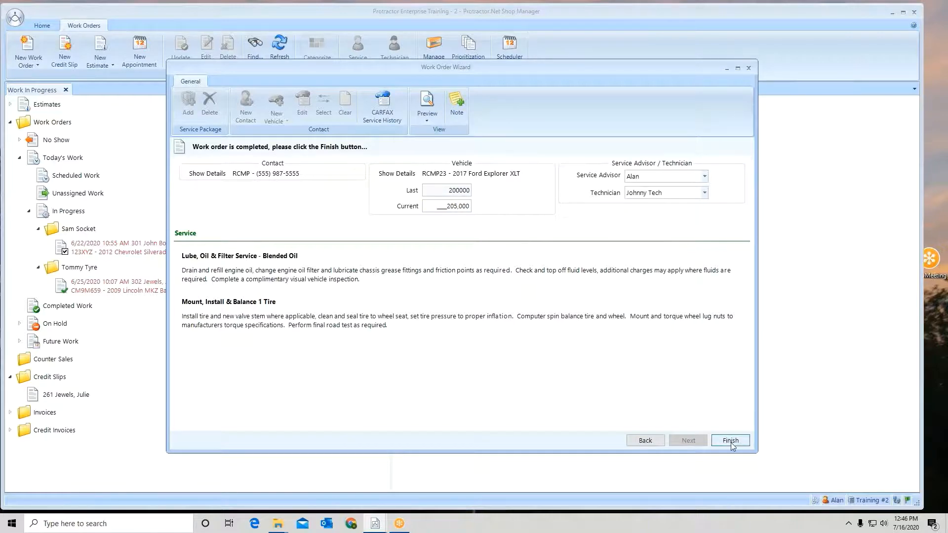
click(731, 441)
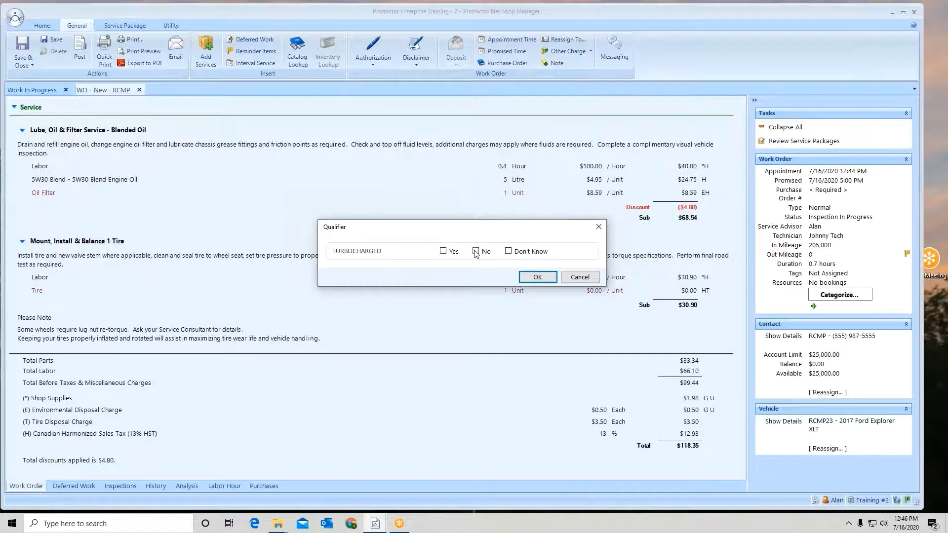
- Answer the turbocharged qualifier with No and accept the 5.70 Liter engine oil capacity
click(475, 252)
click(538, 277)
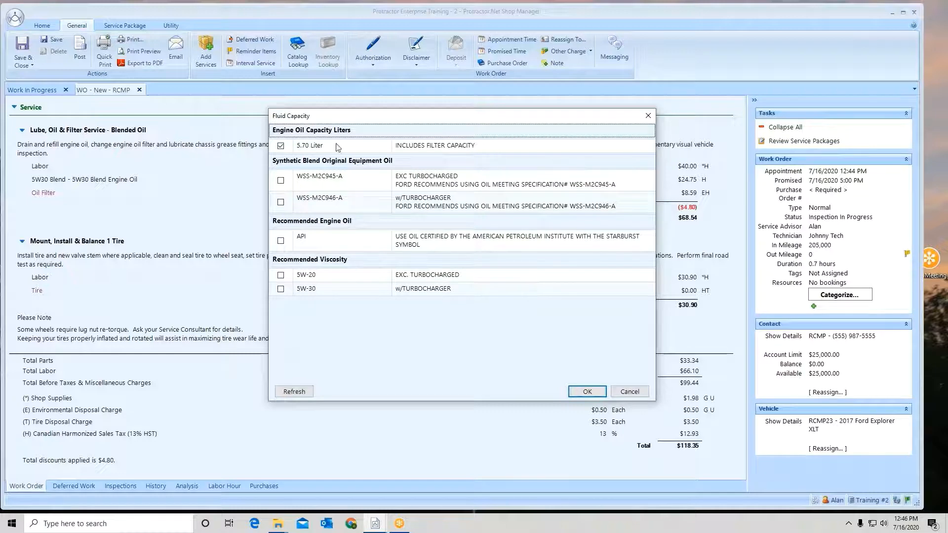
click(592, 393)
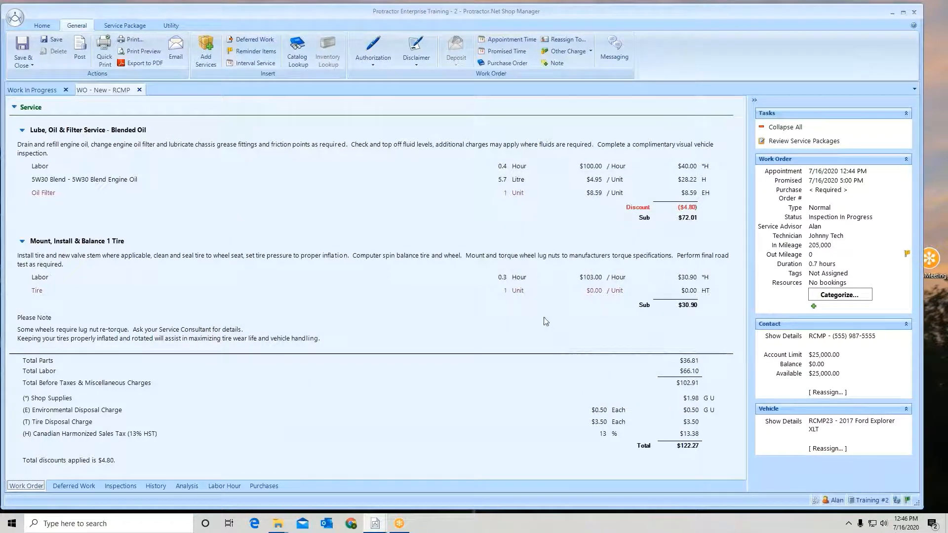
- Review the pricing details of the labor and 5W30 Blend Engine Oil lines in the Lube, Oil & Filter Service
click(524, 196)
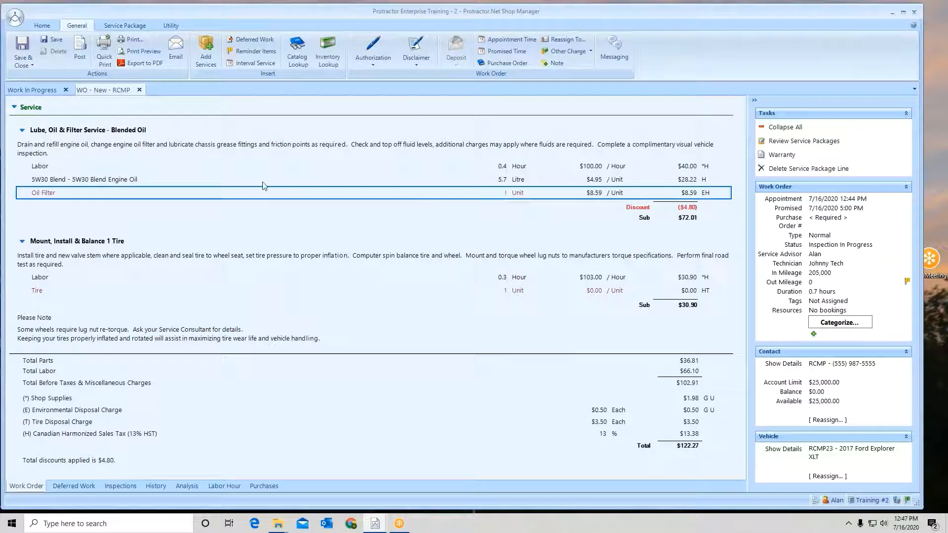
mouse_move(40, 197)
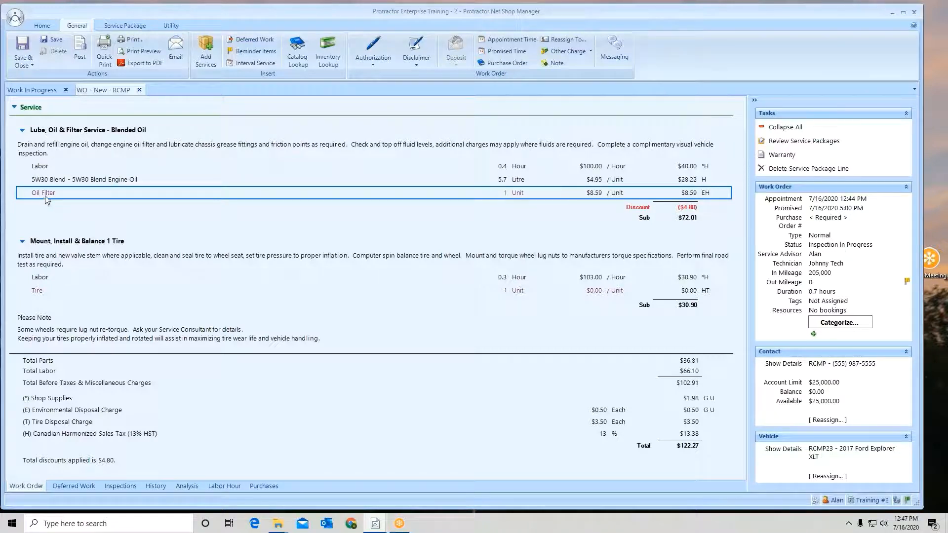
double_click(41, 167)
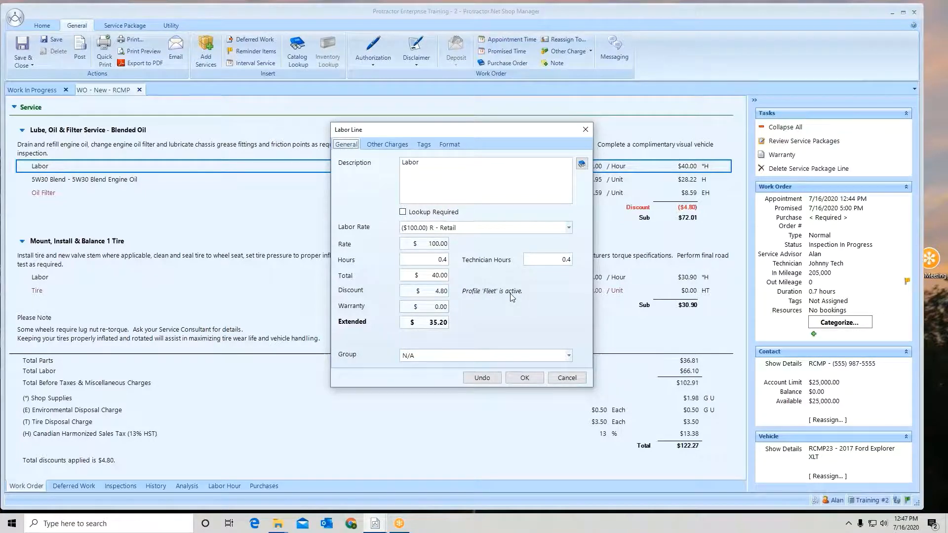
click(528, 380)
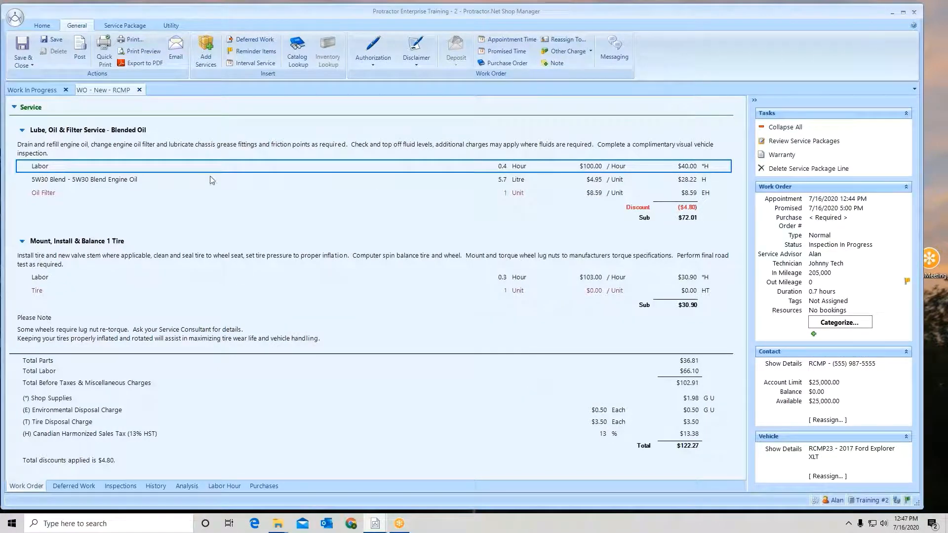
double_click(119, 182)
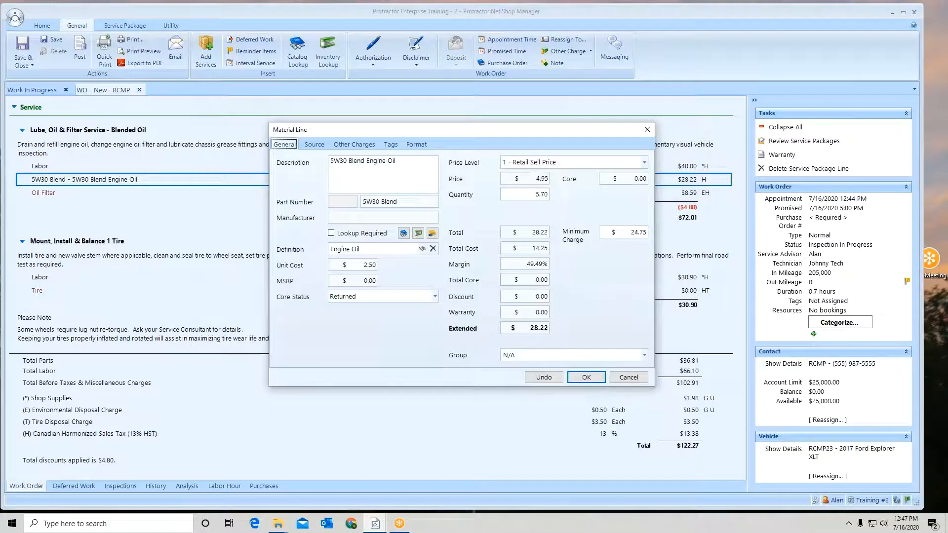
click(586, 377)
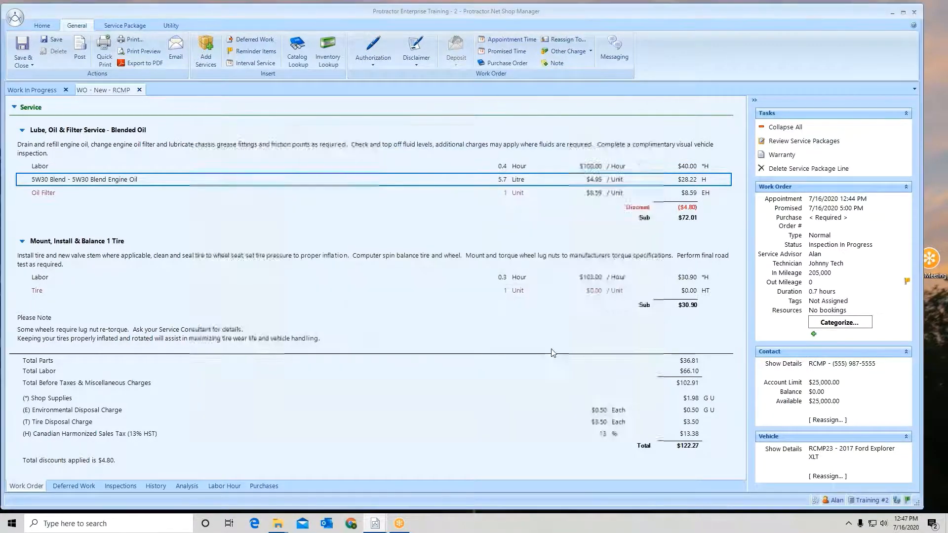
- Fill the Oil Filter line with inventory part 27210 from Universal, keeping the quantity at 1
click(51, 195)
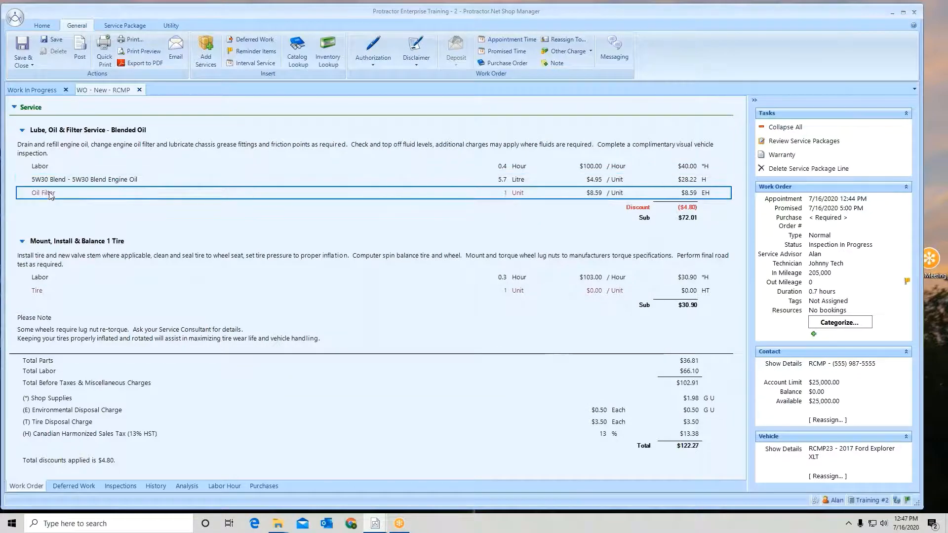
double_click(51, 195)
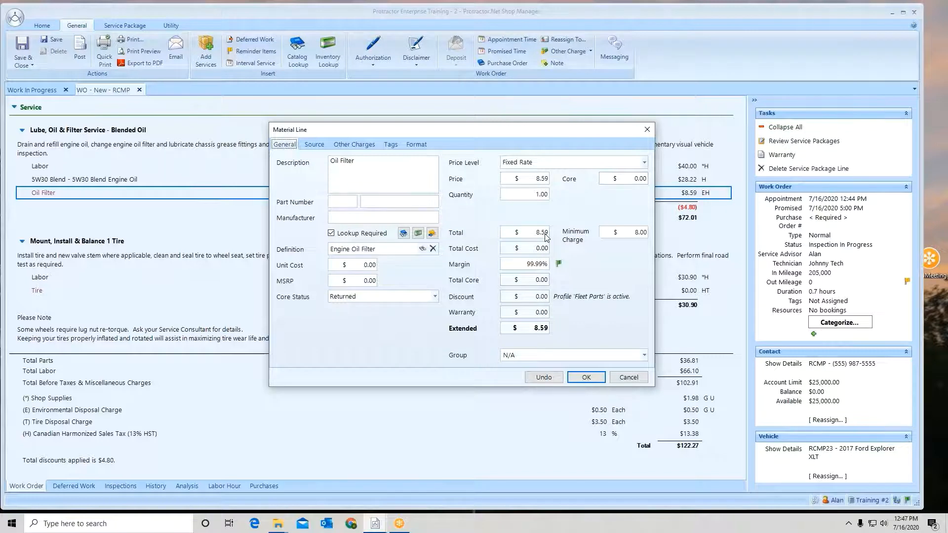
click(417, 235)
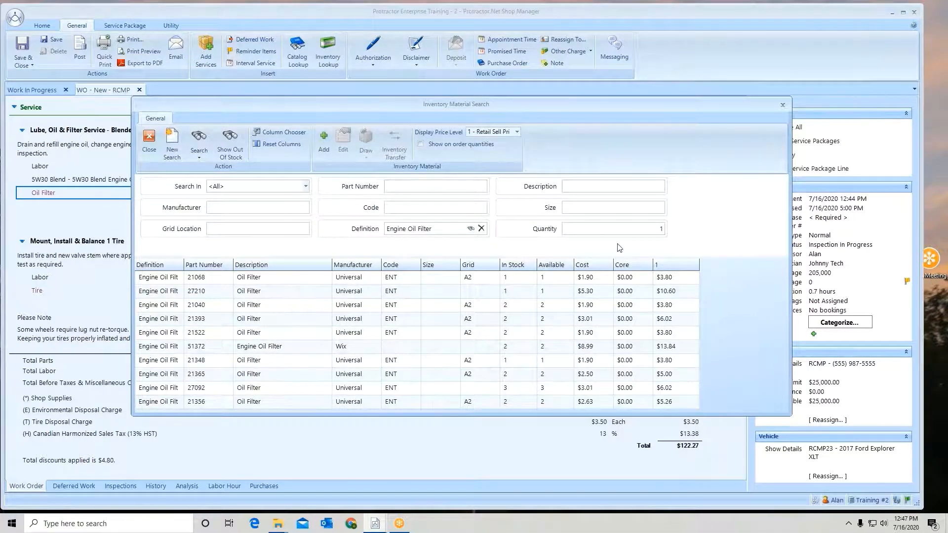
click(669, 295)
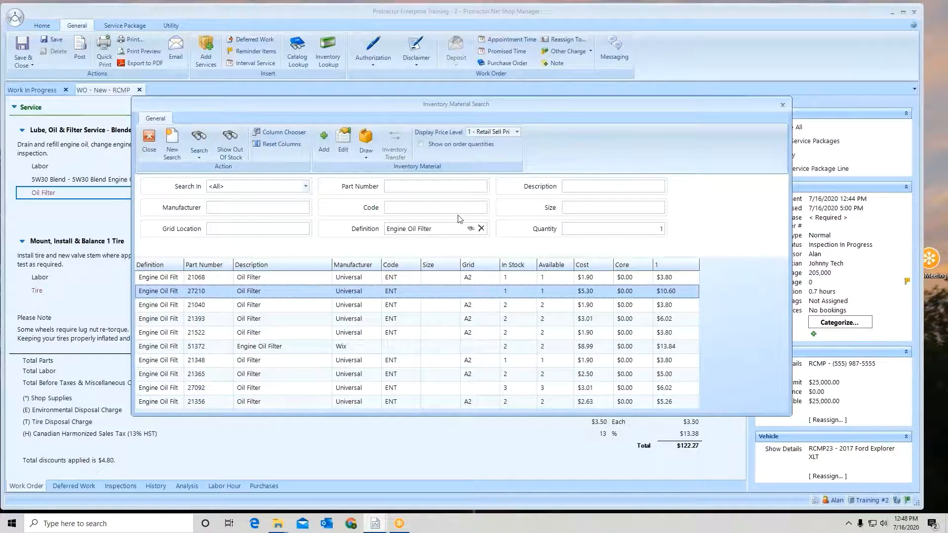
click(366, 140)
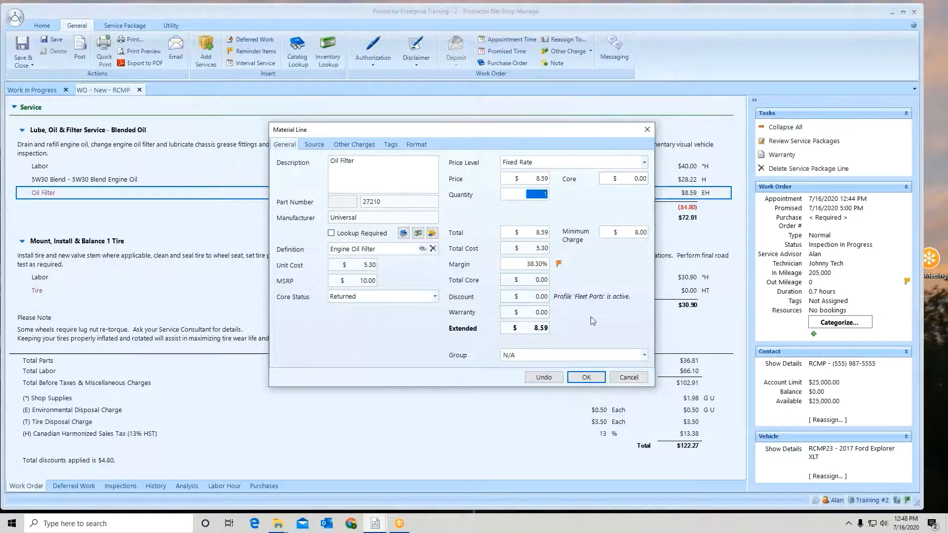
click(589, 381)
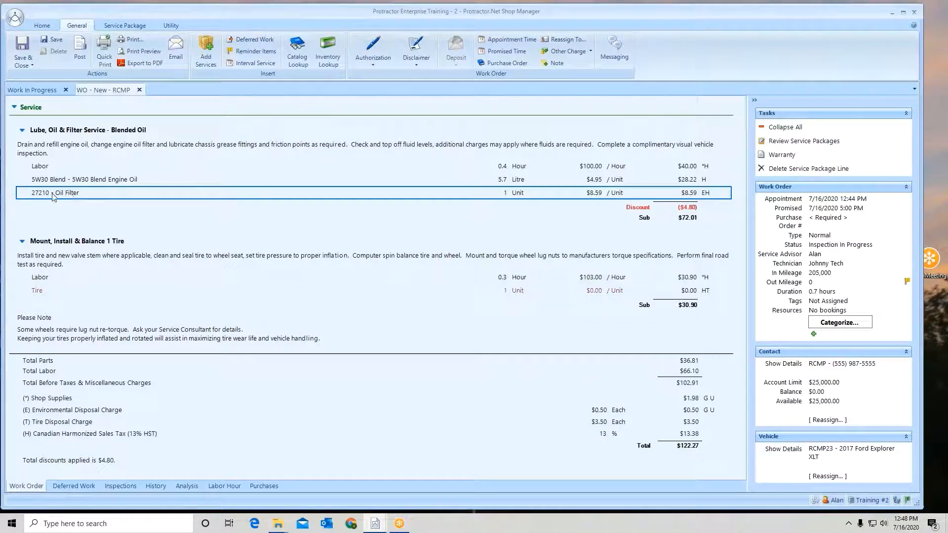
- Shorten the description of the 27210 oil filter line to "Filter" and accept the change
double_click(99, 199)
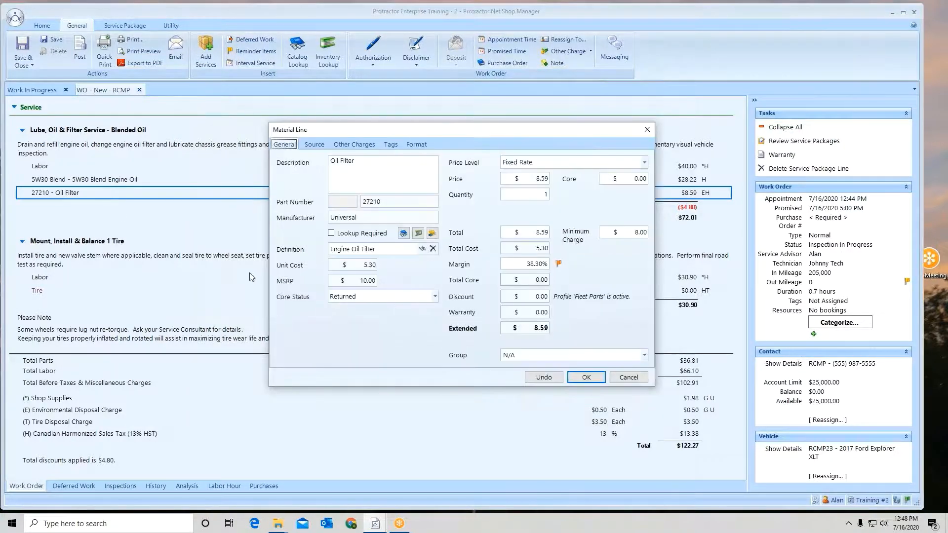
drag(341, 162, 326, 165)
key(Delete)
key(Return)
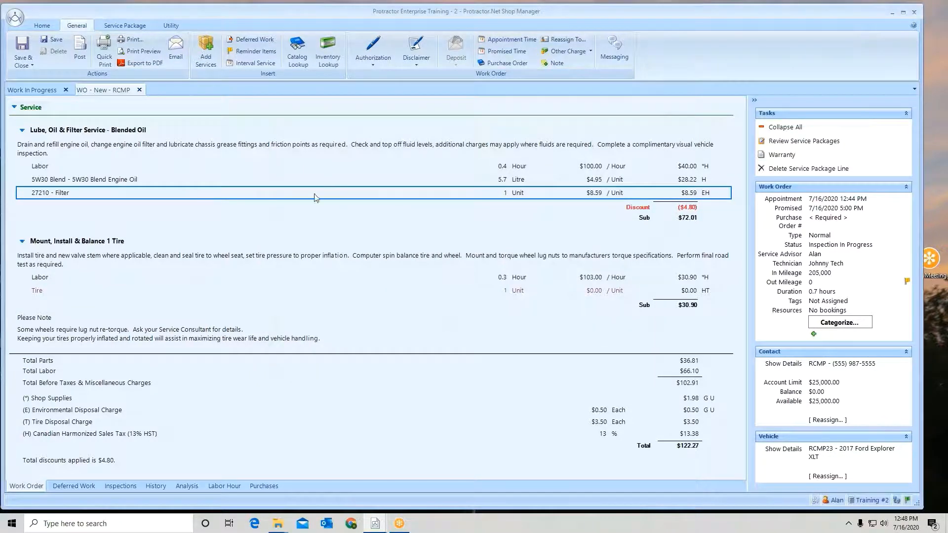
- Review the 27210 filter line's pricing and restore its description to "Oil Filter"
double_click(305, 196)
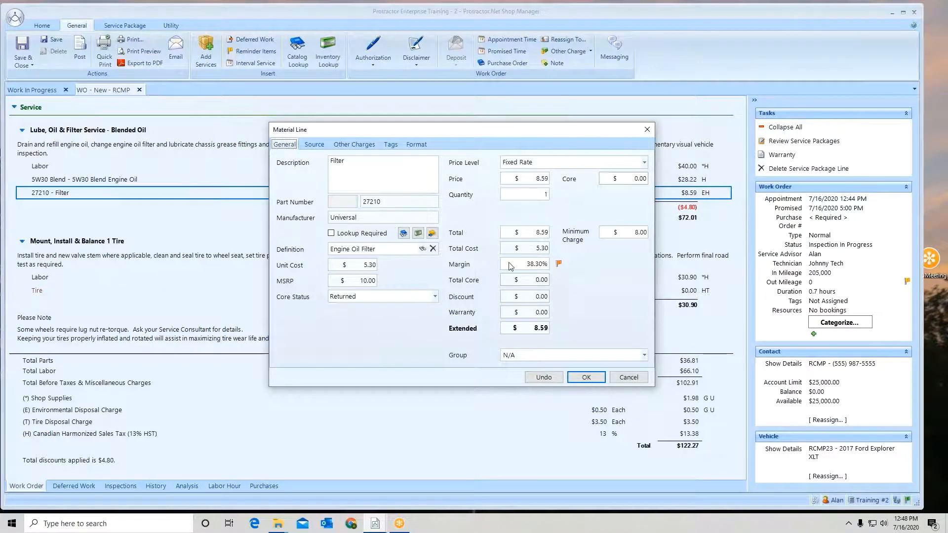
click(534, 236)
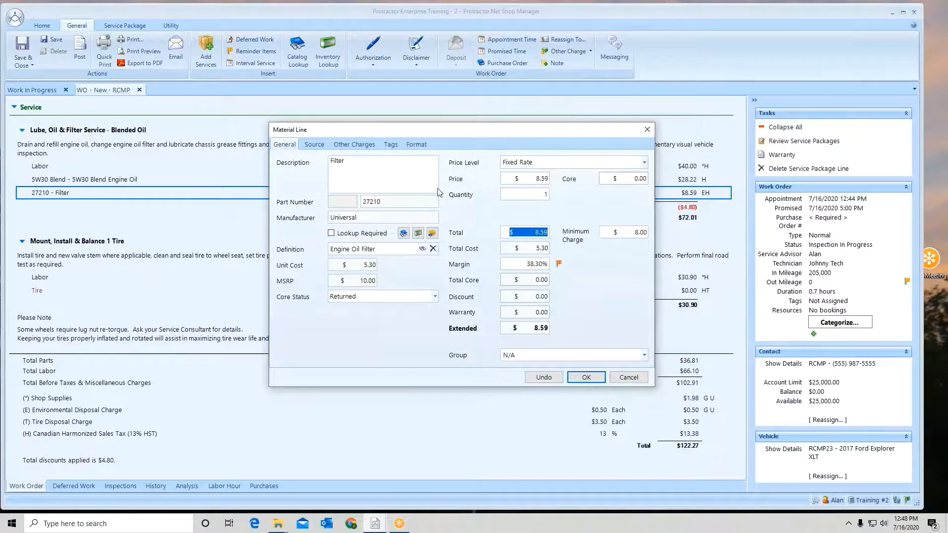
click(330, 162)
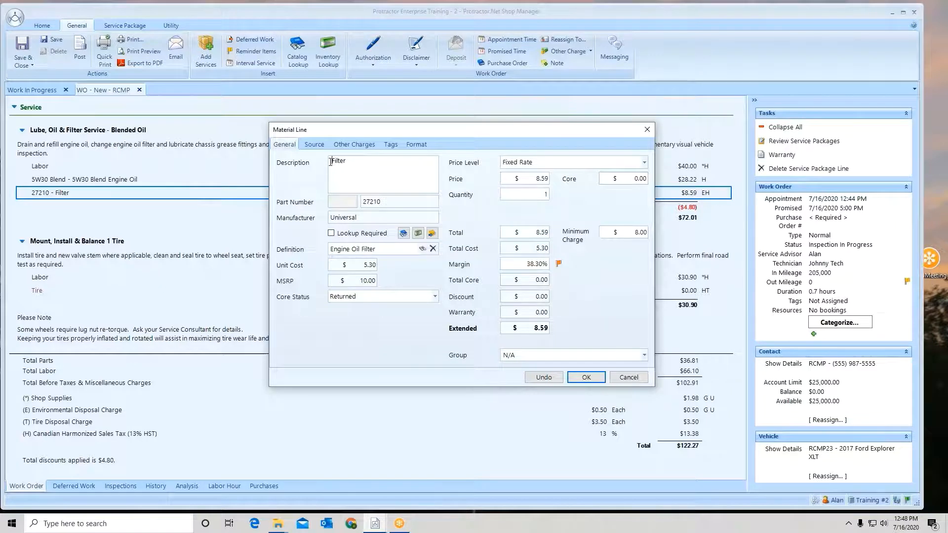
text(Oil)
click(585, 378)
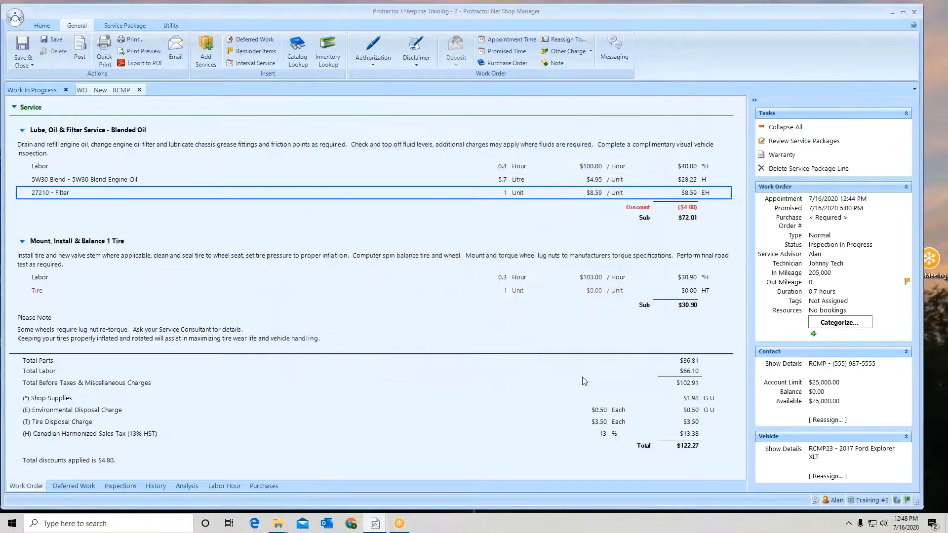
- Check the labor rate and discount on the labor line of the Mount, Install & Balance 1 Tire service
click(519, 281)
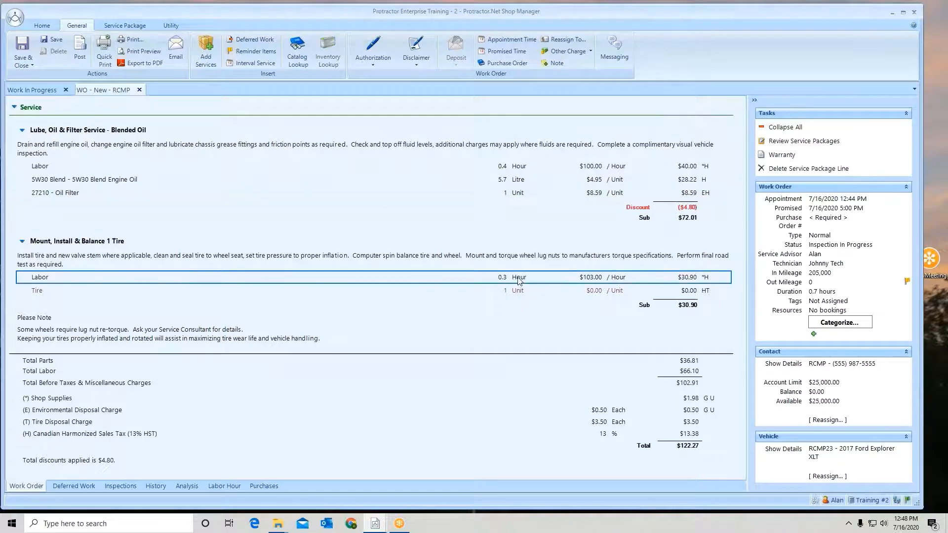
double_click(519, 280)
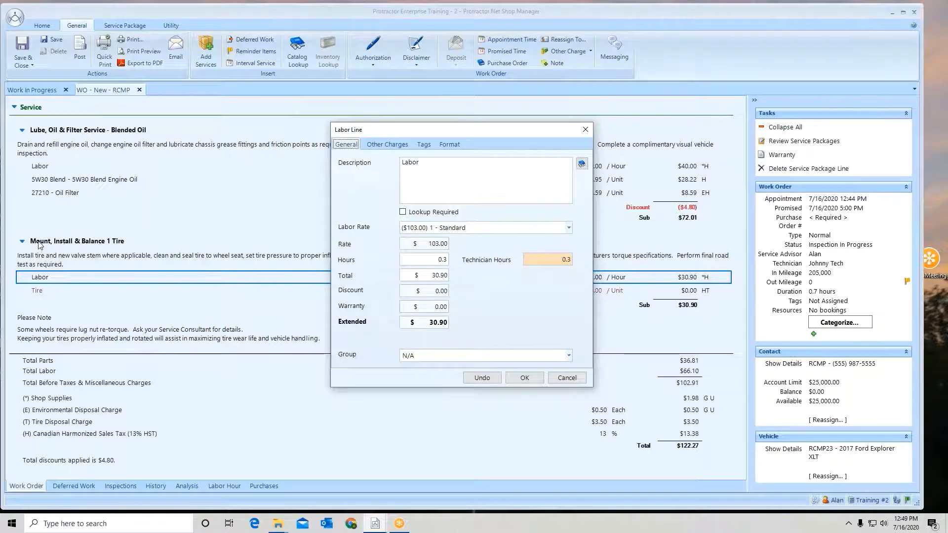
click(523, 378)
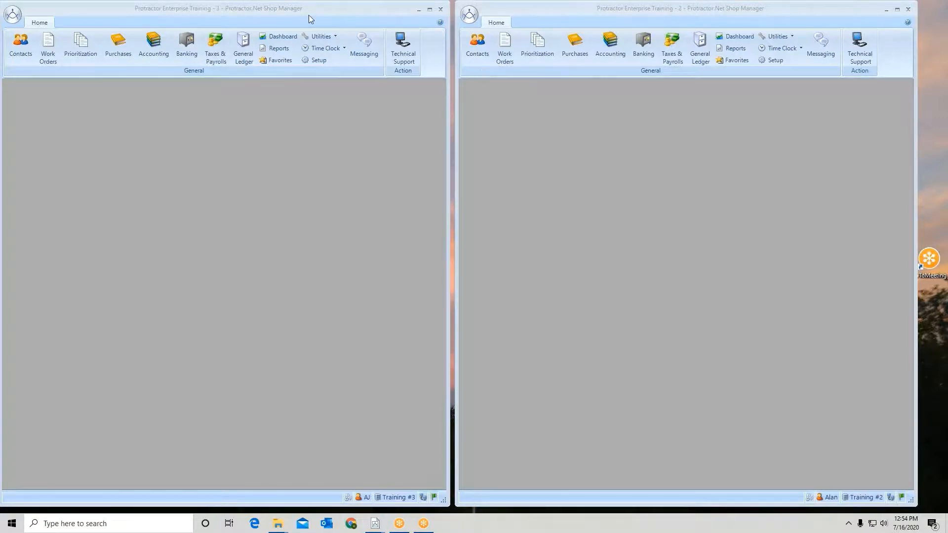
- At Training #2, search contacts for "rcmp", review the RCMP contact's labor and material pricing profiles in its discount details, and save and close it
click(477, 44)
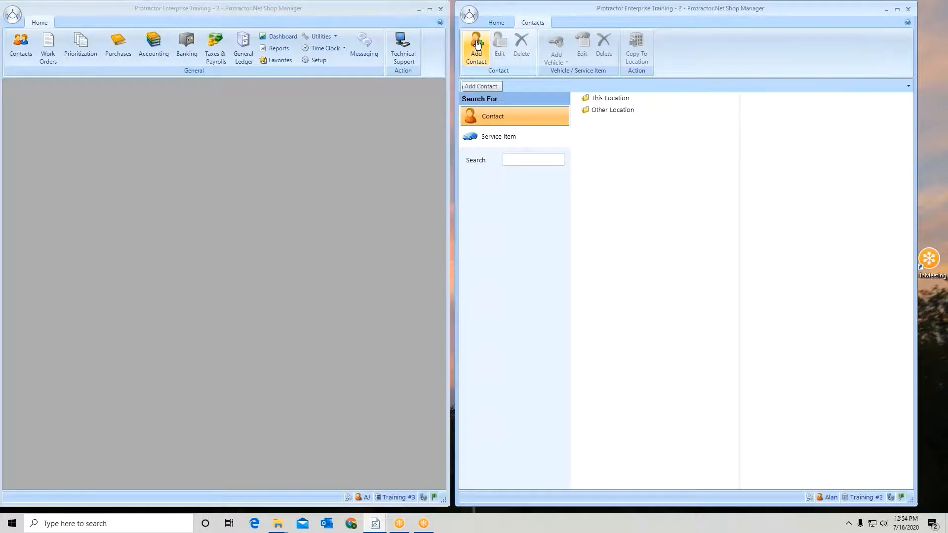
text(rcmp)
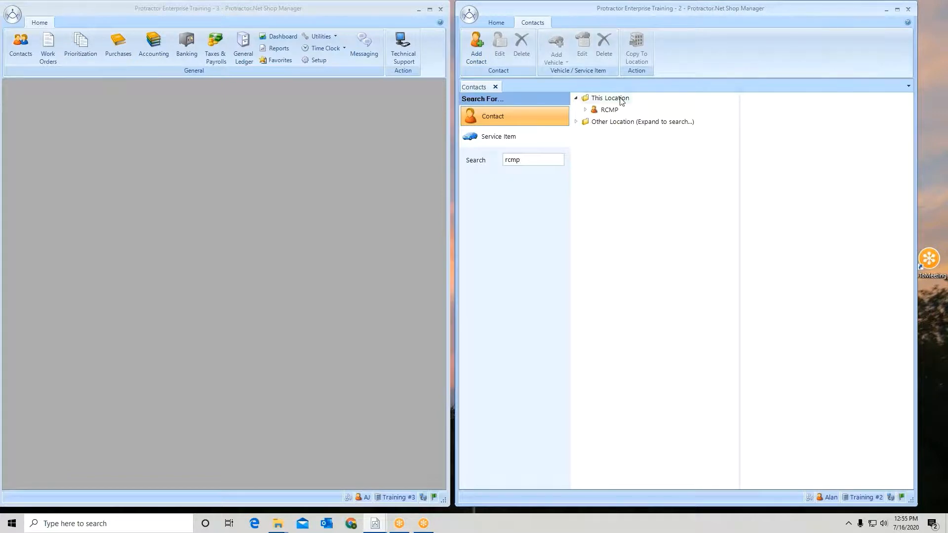
double_click(611, 111)
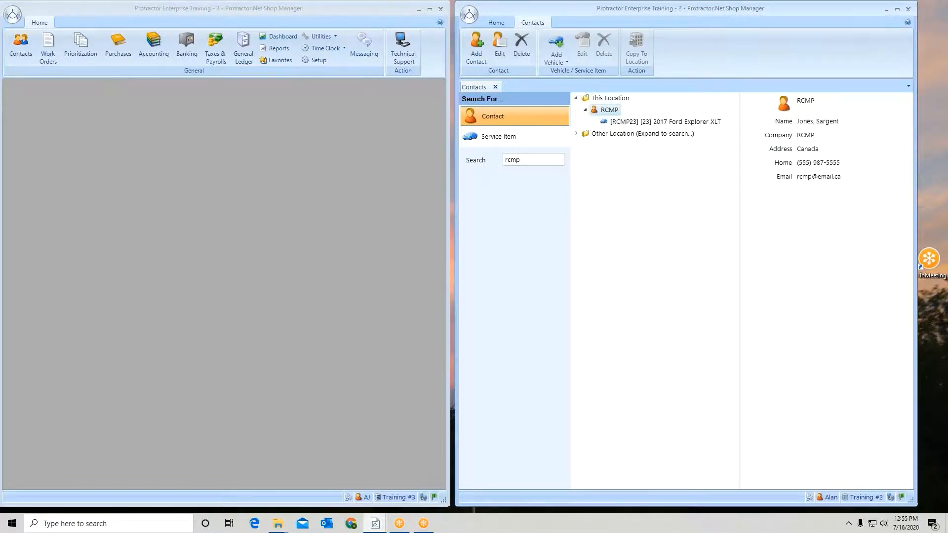
right_click(611, 112)
click(627, 141)
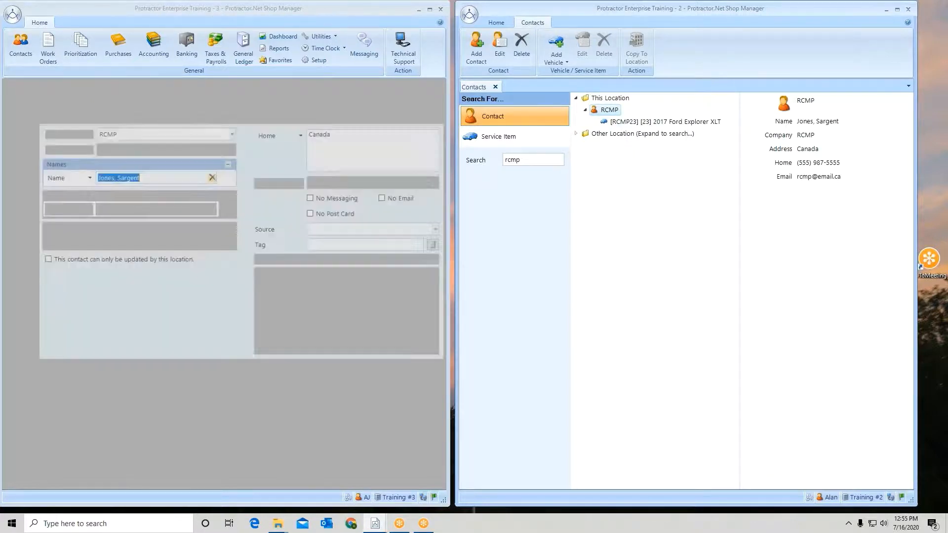
drag(365, 57, 843, 50)
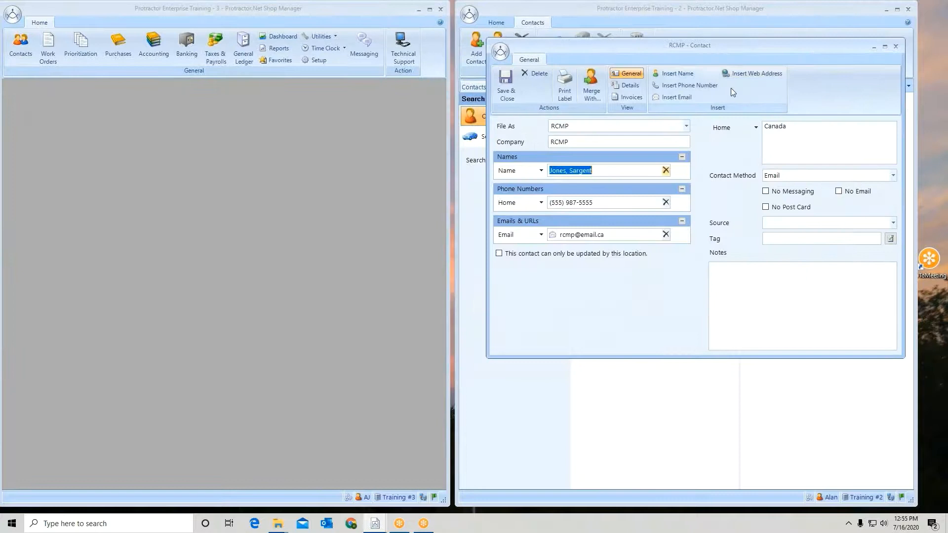
click(632, 86)
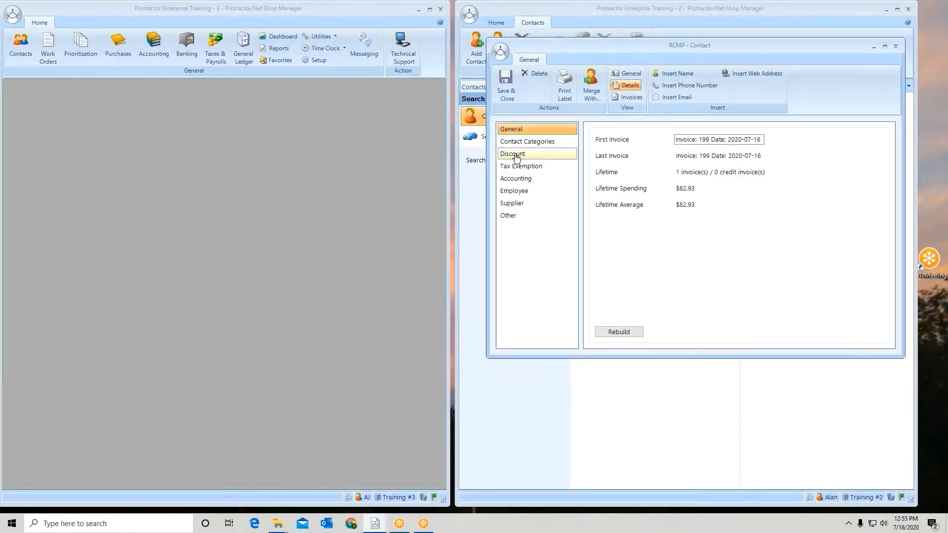
click(516, 157)
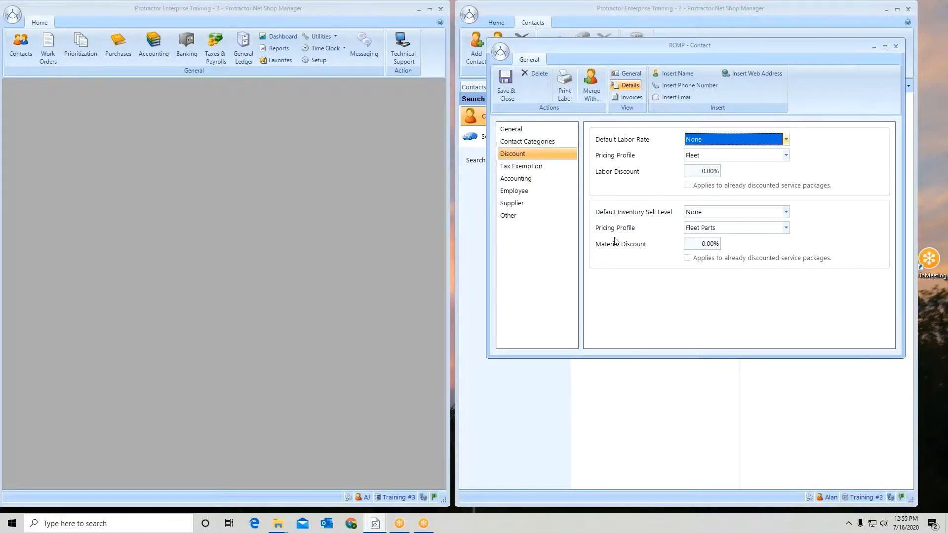
click(508, 85)
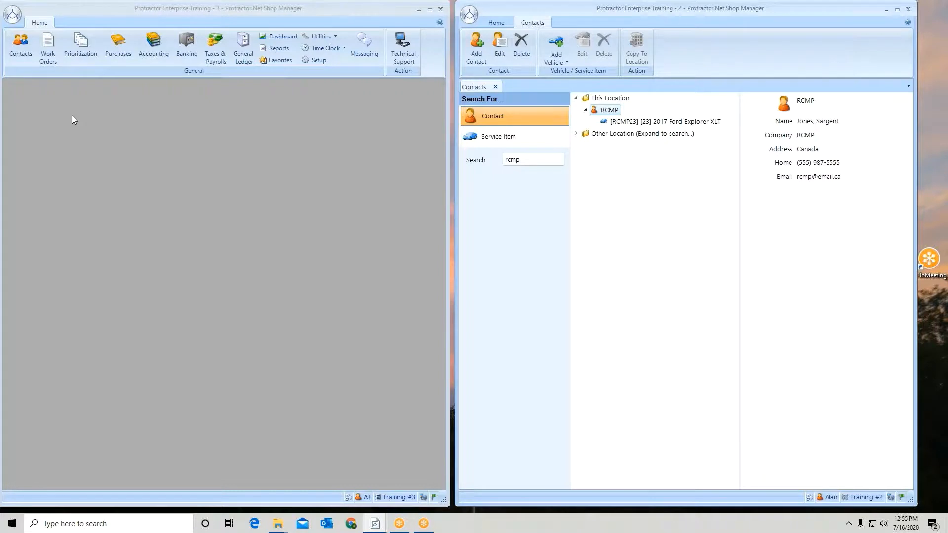
- At Training #3, search contacts for "rcmp" including other locations and copy the RCMP contact from Training #2 to this location
click(20, 52)
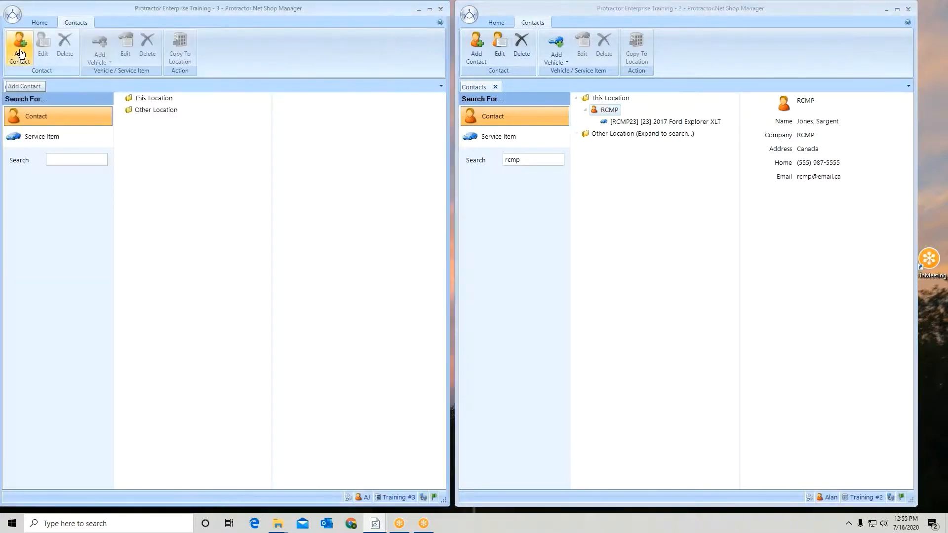
text(rcmp)
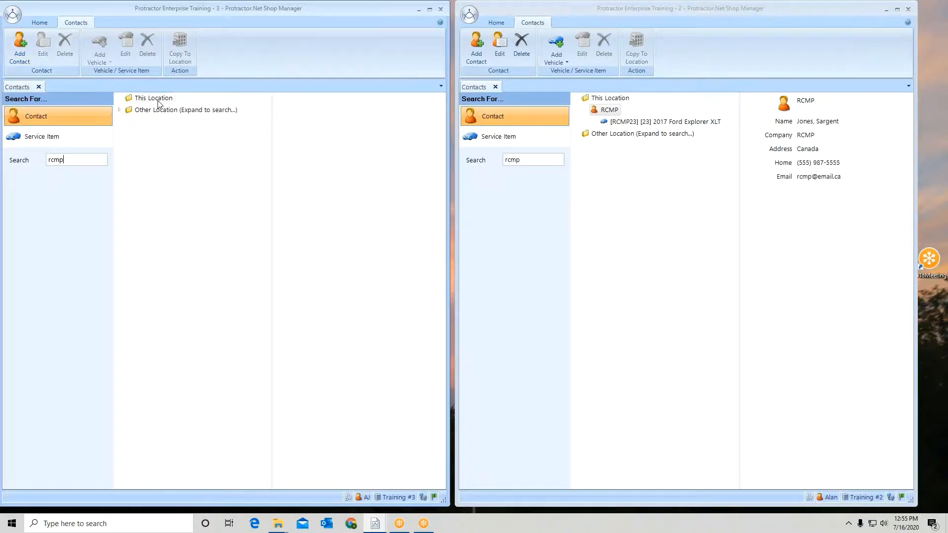
click(119, 110)
double_click(151, 124)
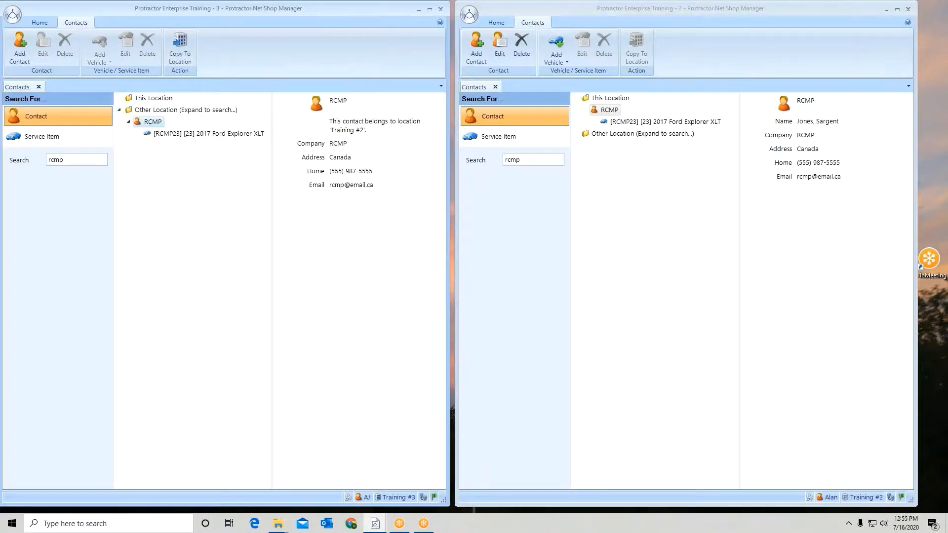
right_click(150, 123)
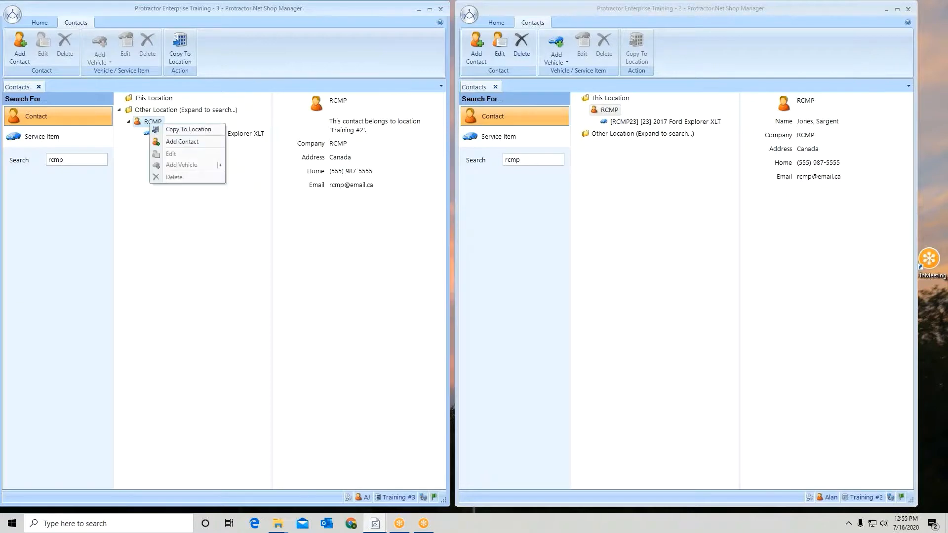
click(152, 122)
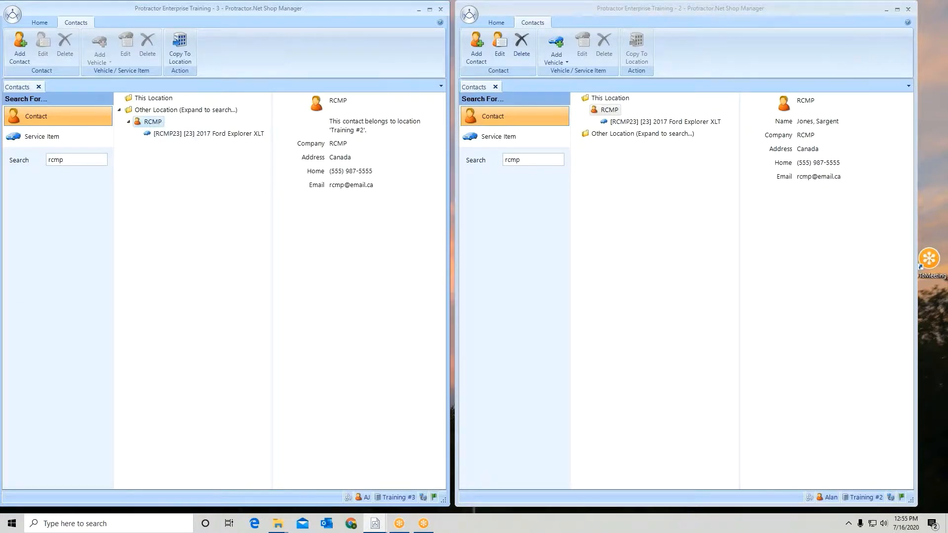
click(181, 47)
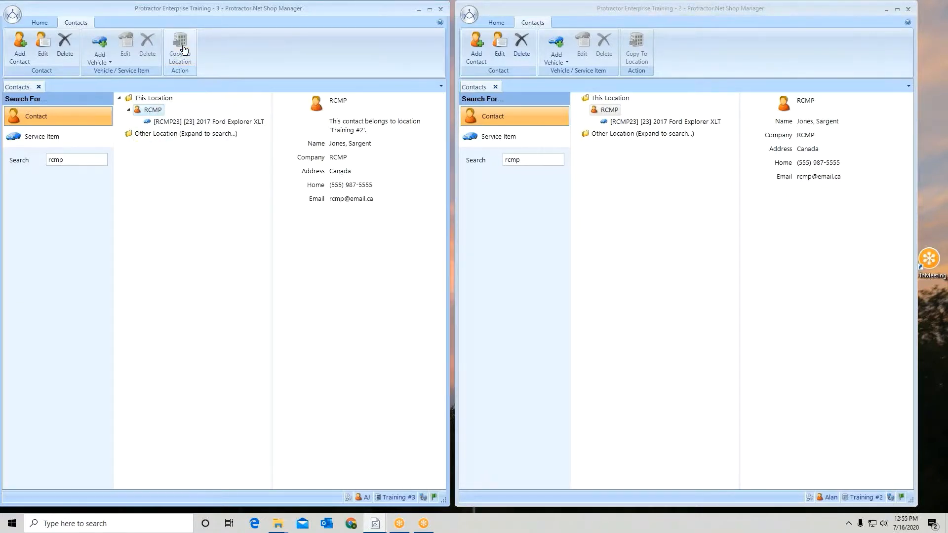
- Copy the RCMP contact's 2017 Ford Explorer XLT from Training #2 to the Training #3 location
click(176, 123)
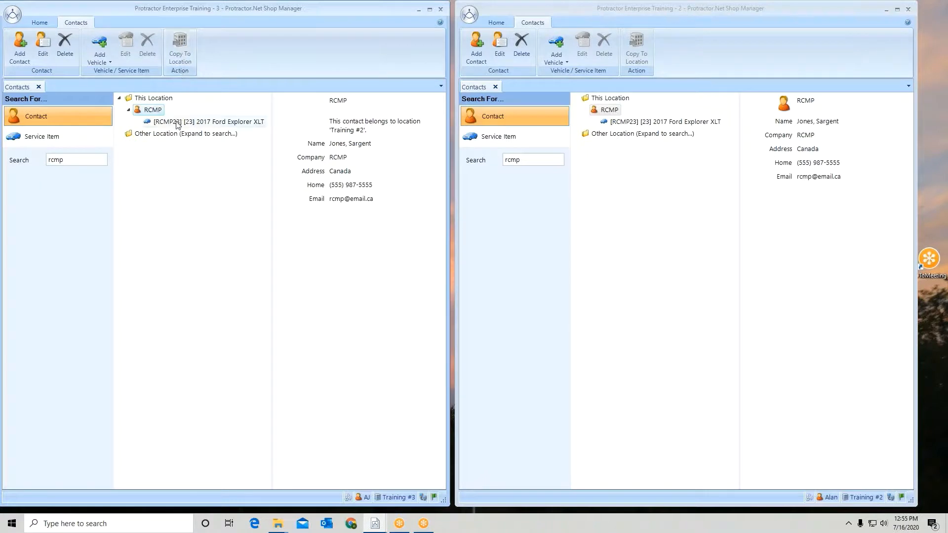
click(180, 50)
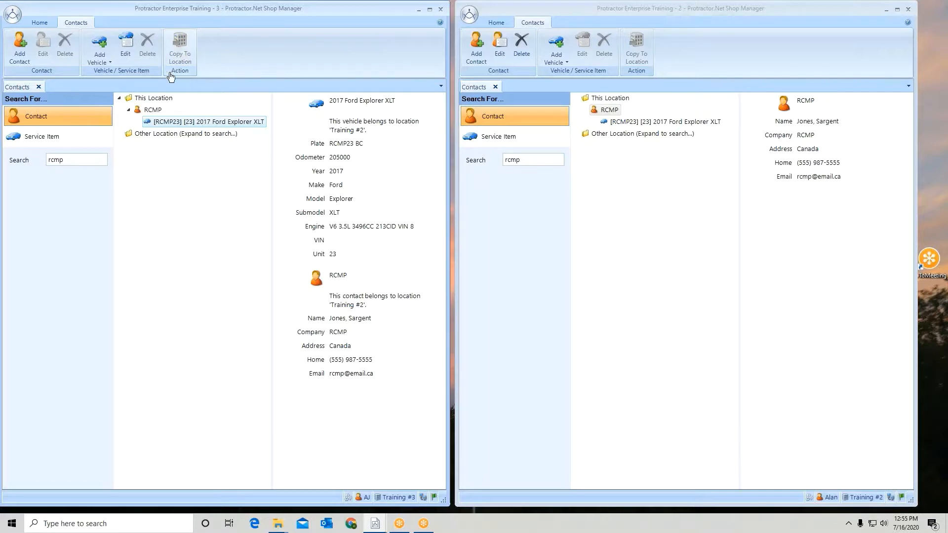
- Open the copied RCMP contact for editing at Training #3 and display its discount details
click(152, 111)
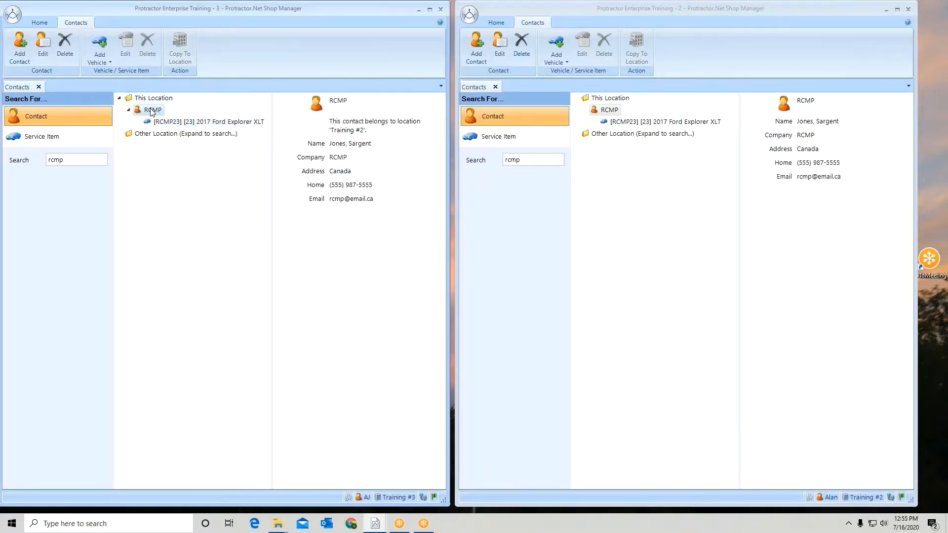
right_click(152, 111)
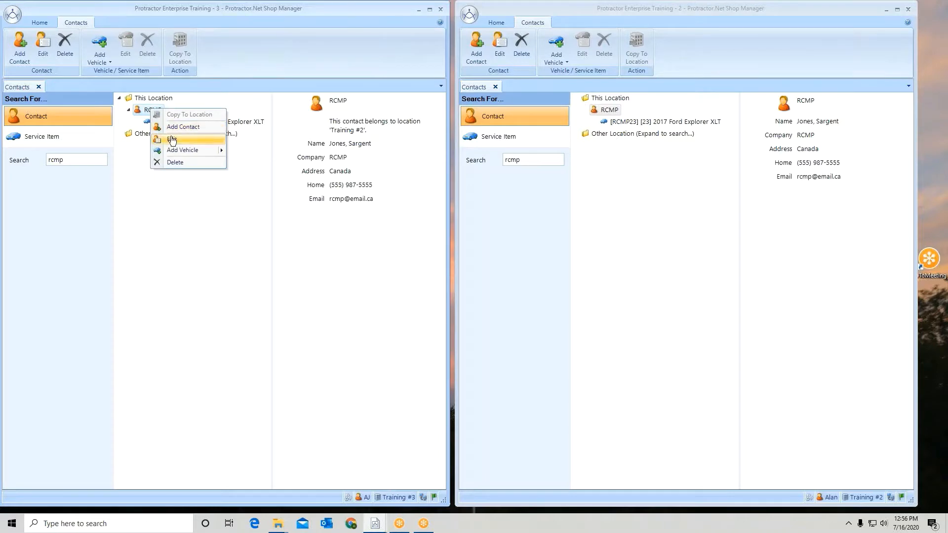
click(172, 140)
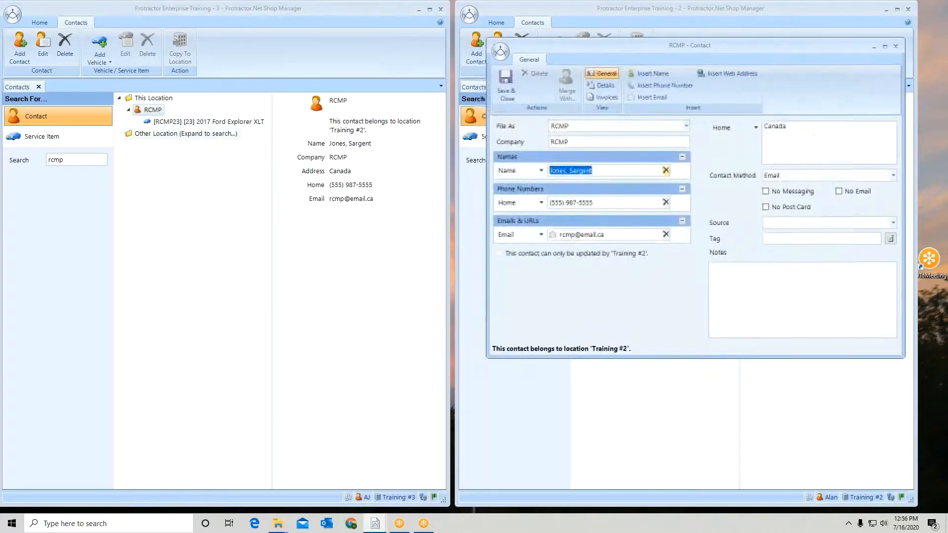
drag(582, 46, 122, 25)
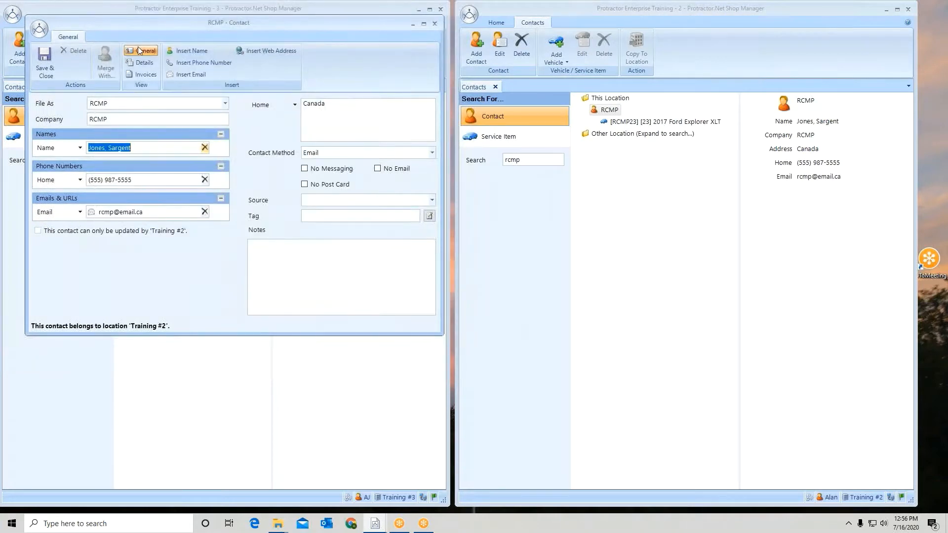
click(144, 63)
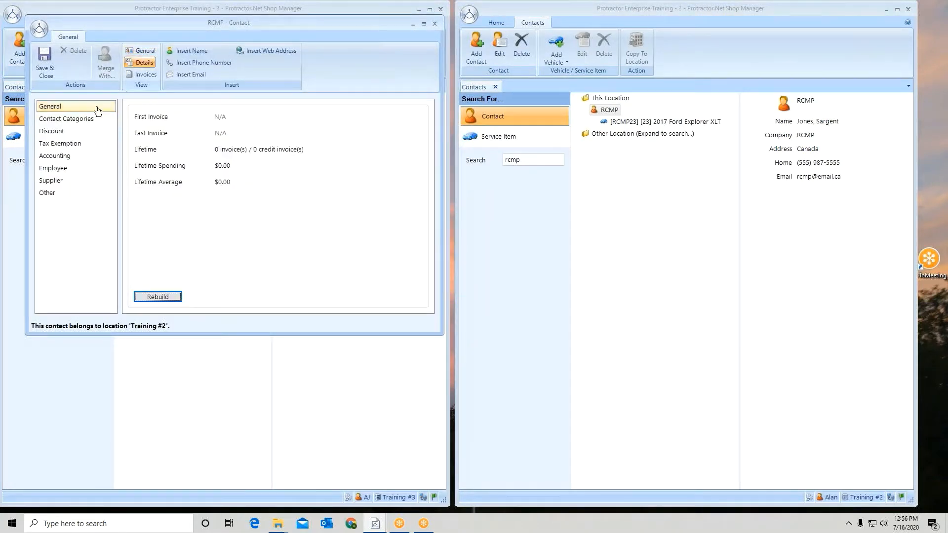
click(57, 132)
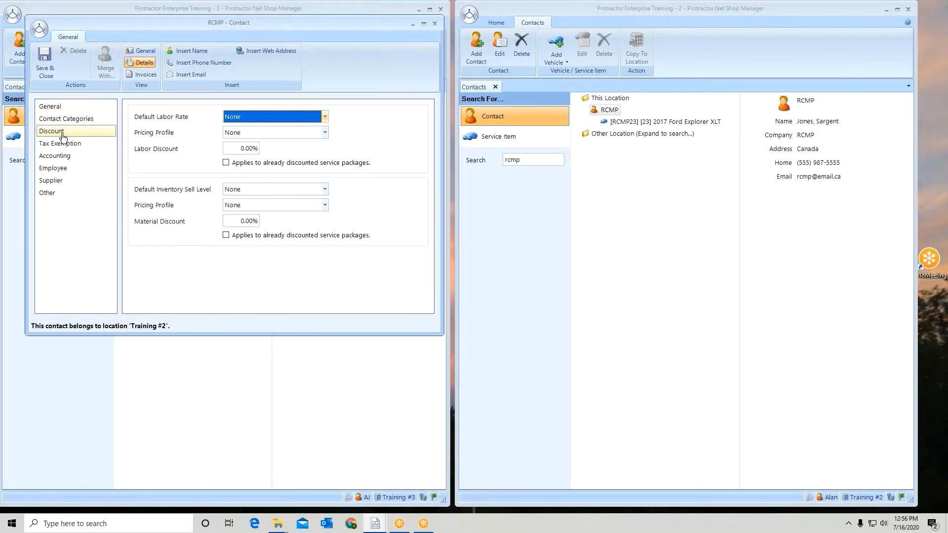
- Set the RCMP contact's labor pricing profile to Fleet and material pricing profile to Fleet Parts, and save and close the contact
click(326, 132)
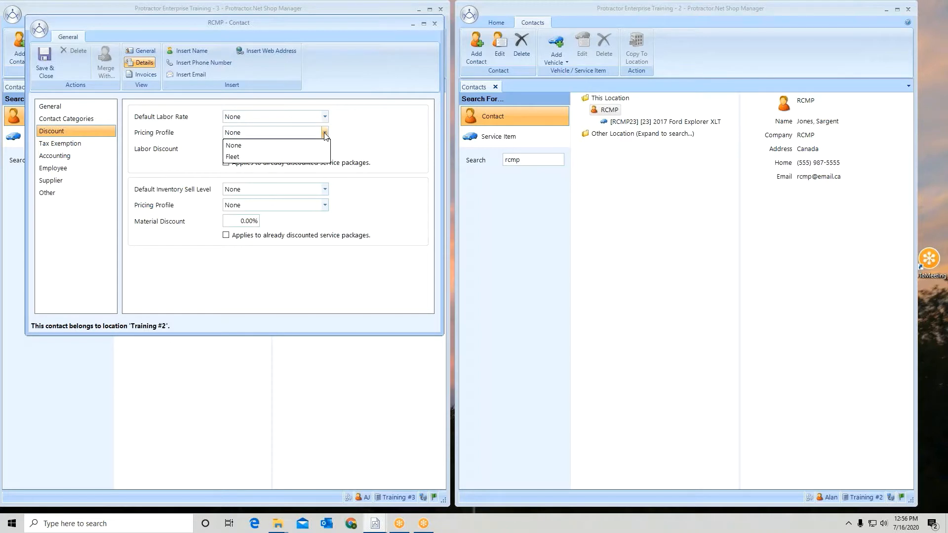
click(321, 157)
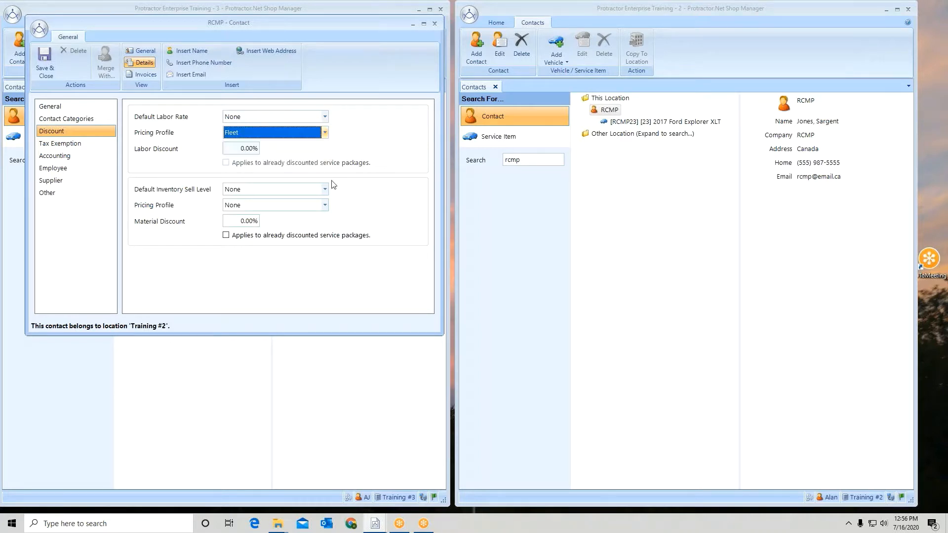
click(325, 206)
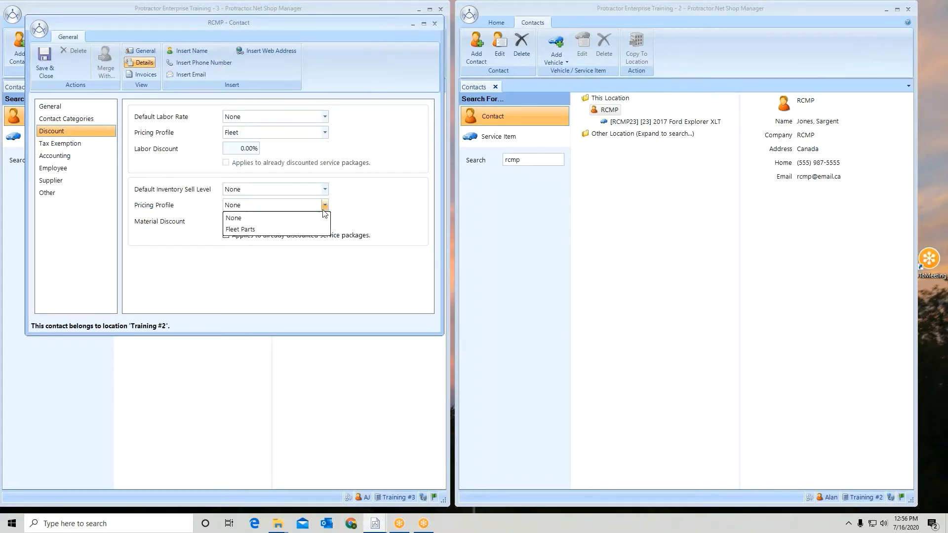
click(315, 230)
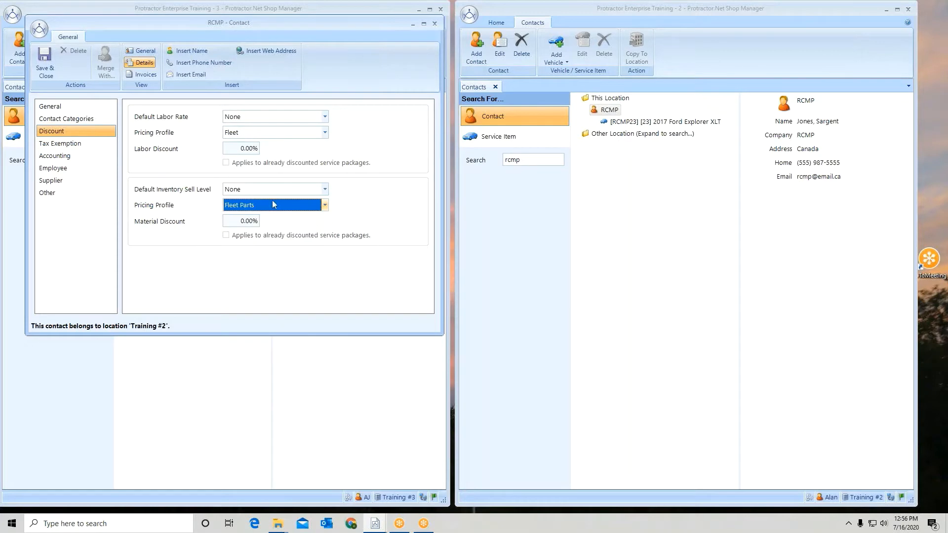
click(46, 57)
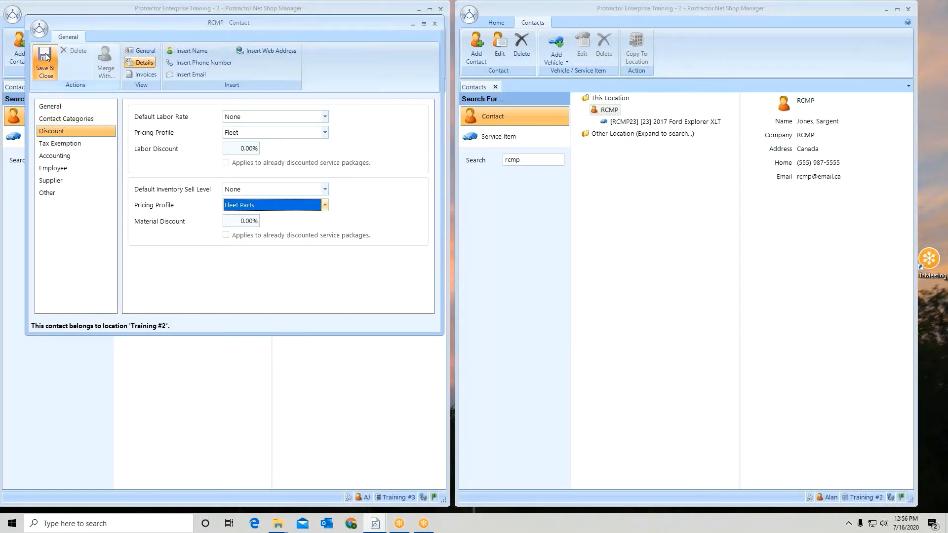